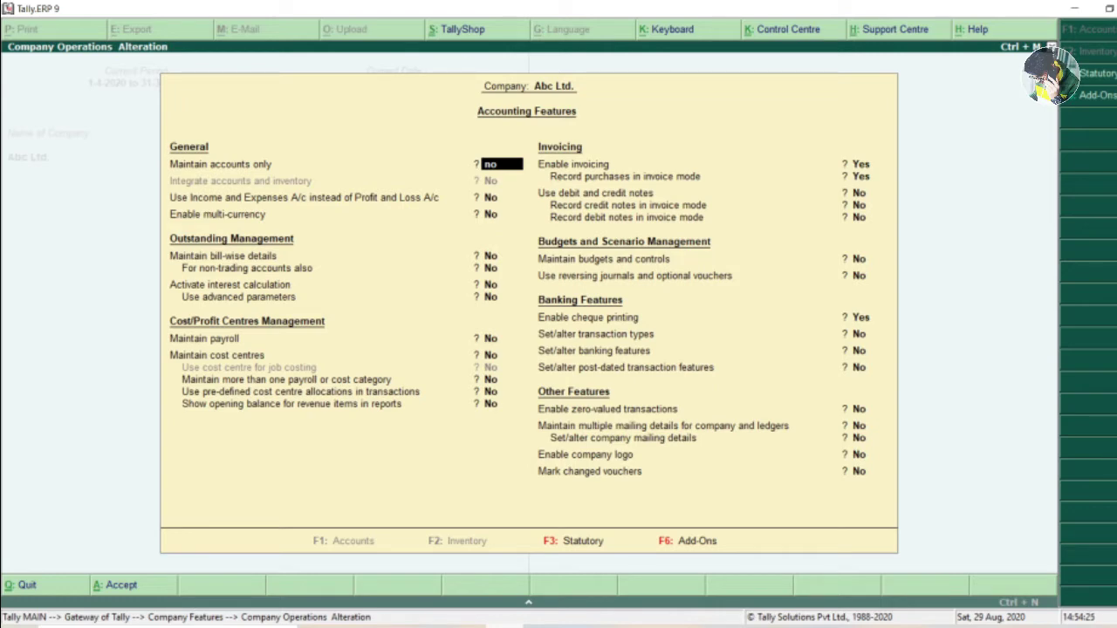
Step: Save the accounting features with Maintain accounts only set to No and return to the Gateway of Tally
key("ctrl+a")
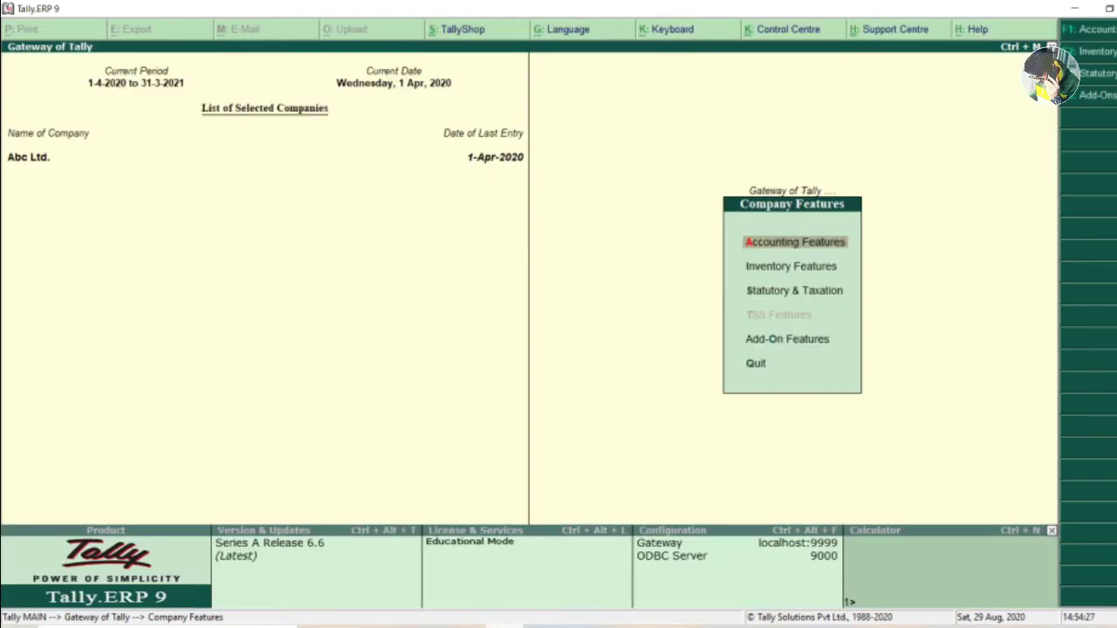
key("Escape")
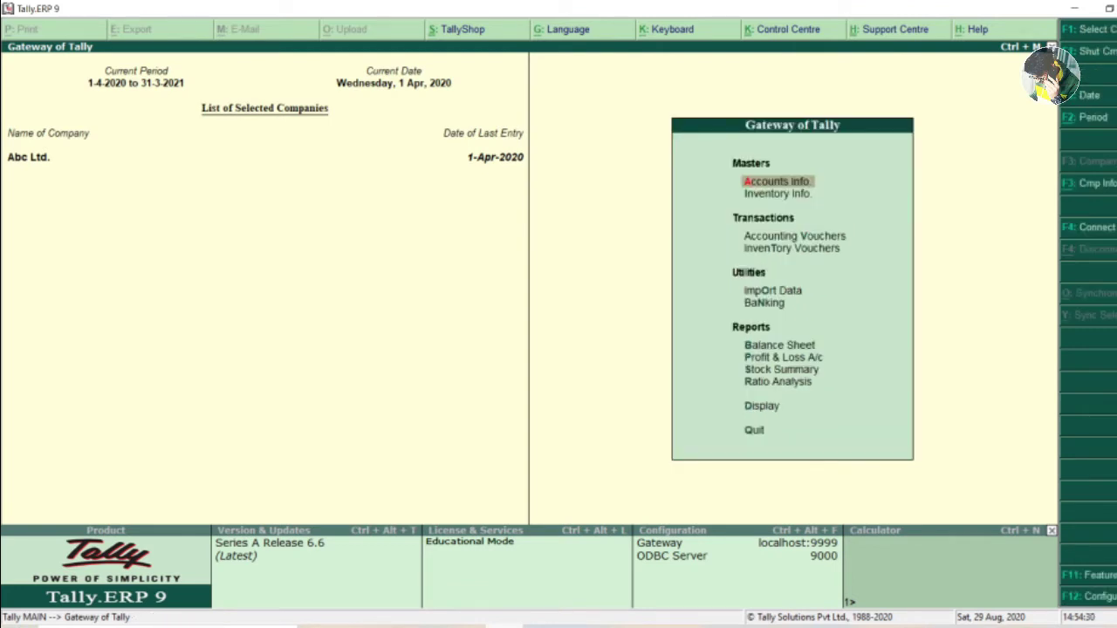
Step: View the Stock Journal entry screen under Inventory Vouchers and the Sales voucher screen, then leave without entering anything
key("Down")
key("Down")
key("Down")
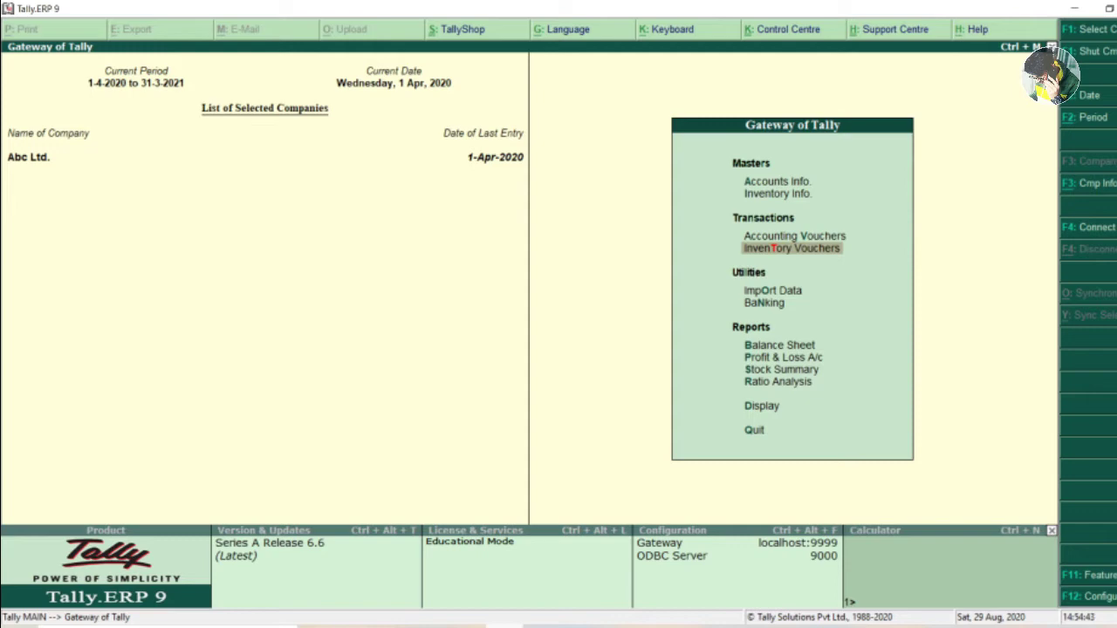
key("Return")
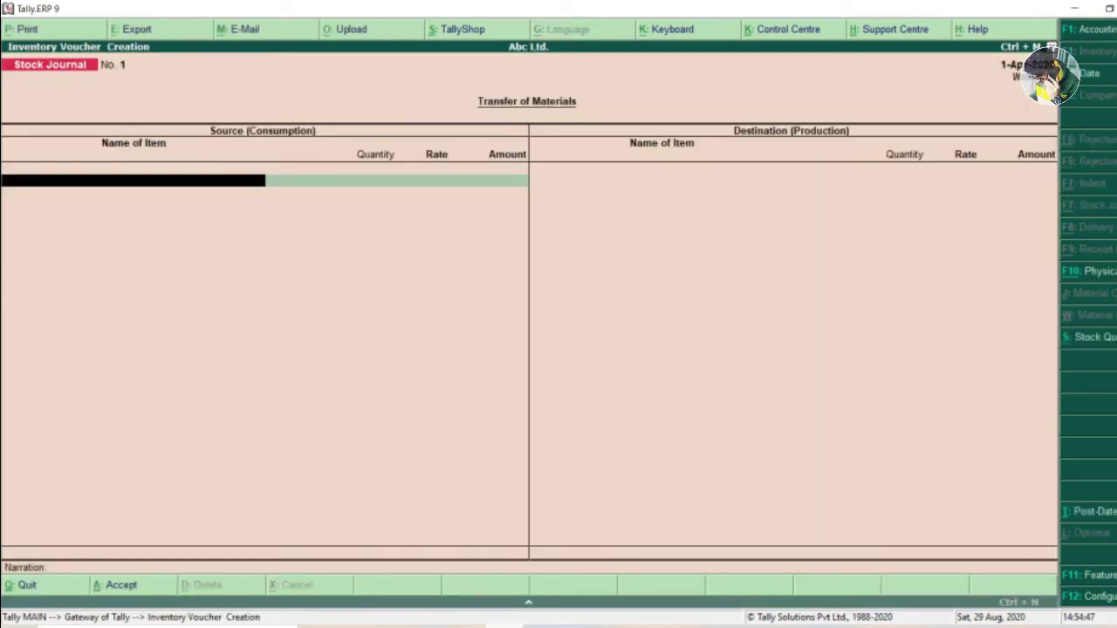
key("F8")
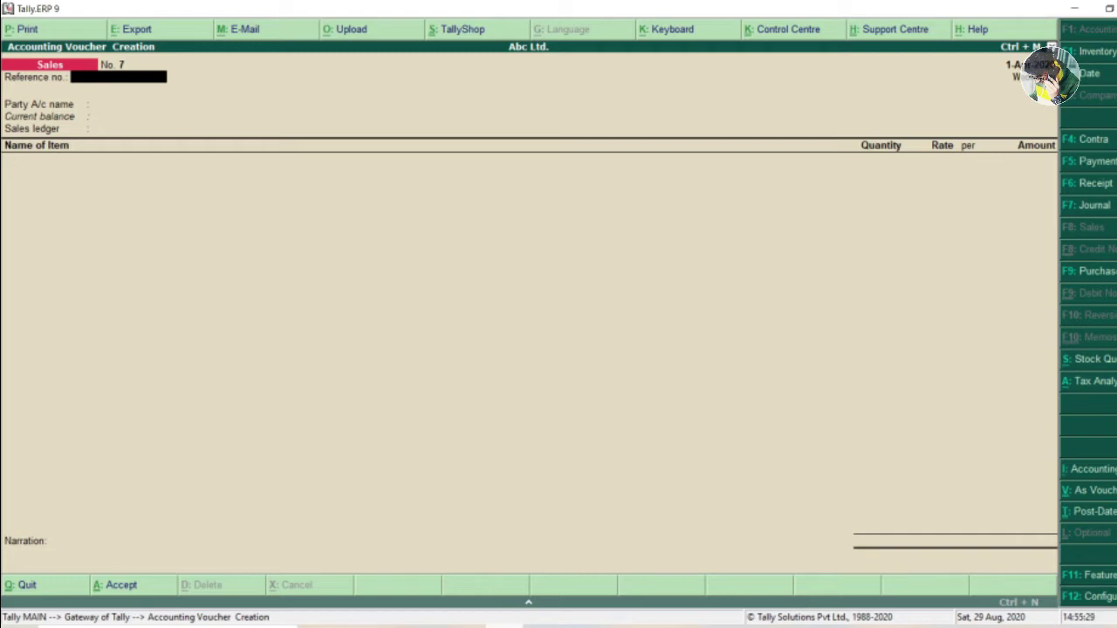
key("Escape")
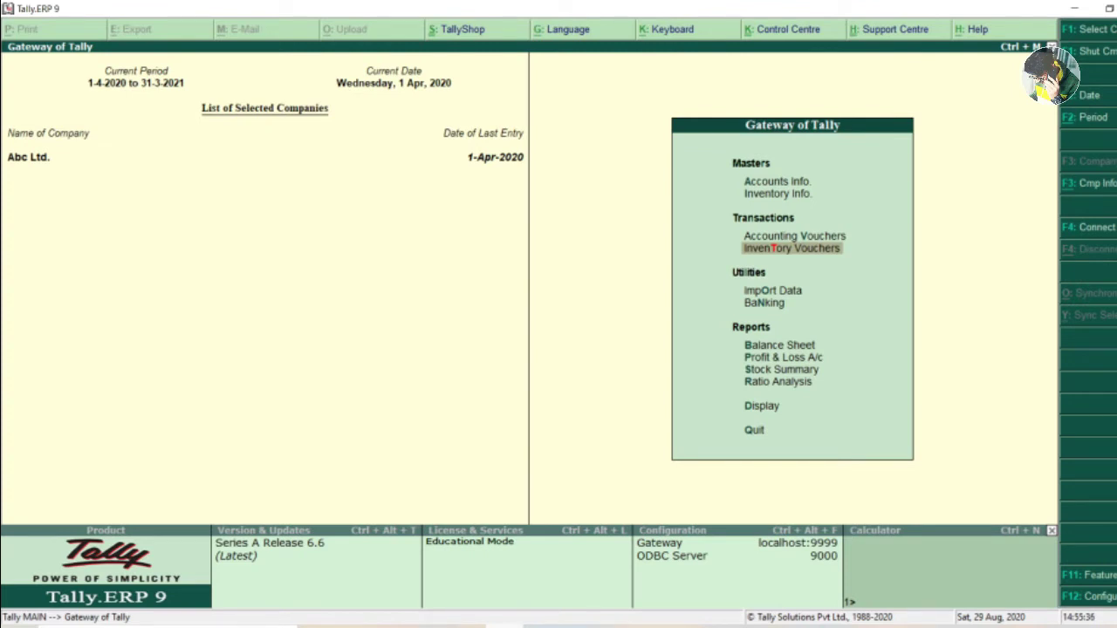
Step: Create a single stock group named Electronics under Primary in the inventory masters
key("Up")
key("Up")
key("Return")
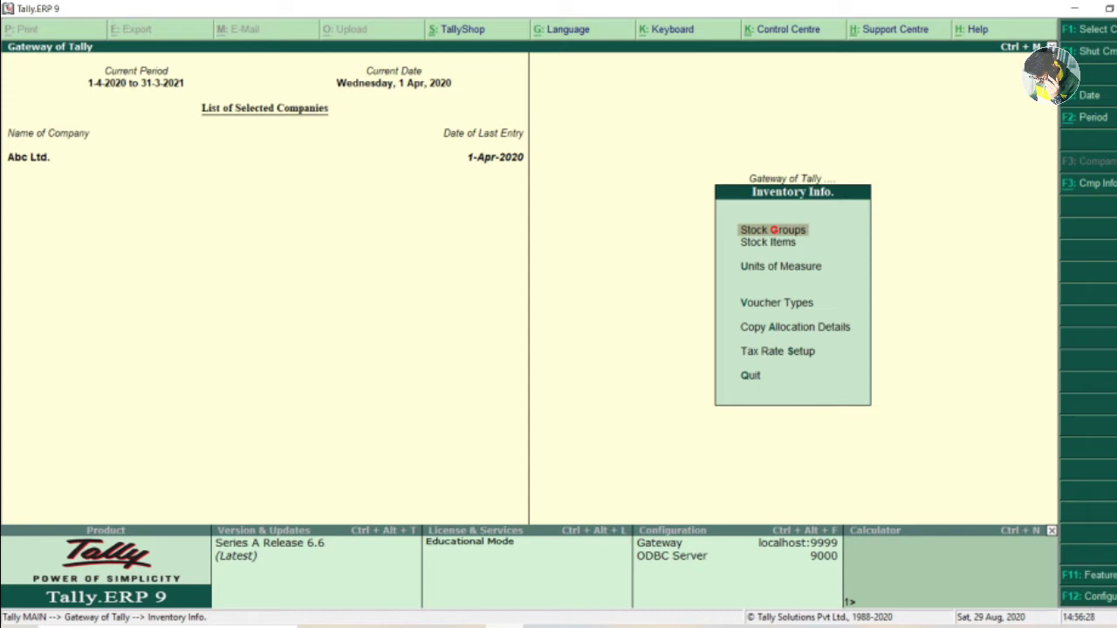
key("Return")
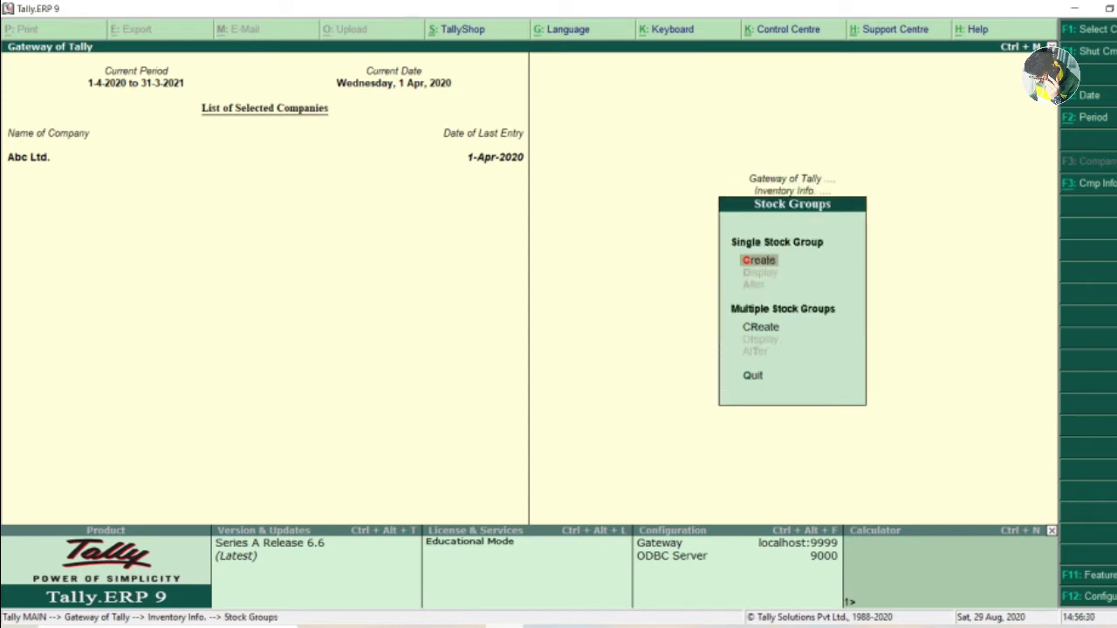
key("Return")
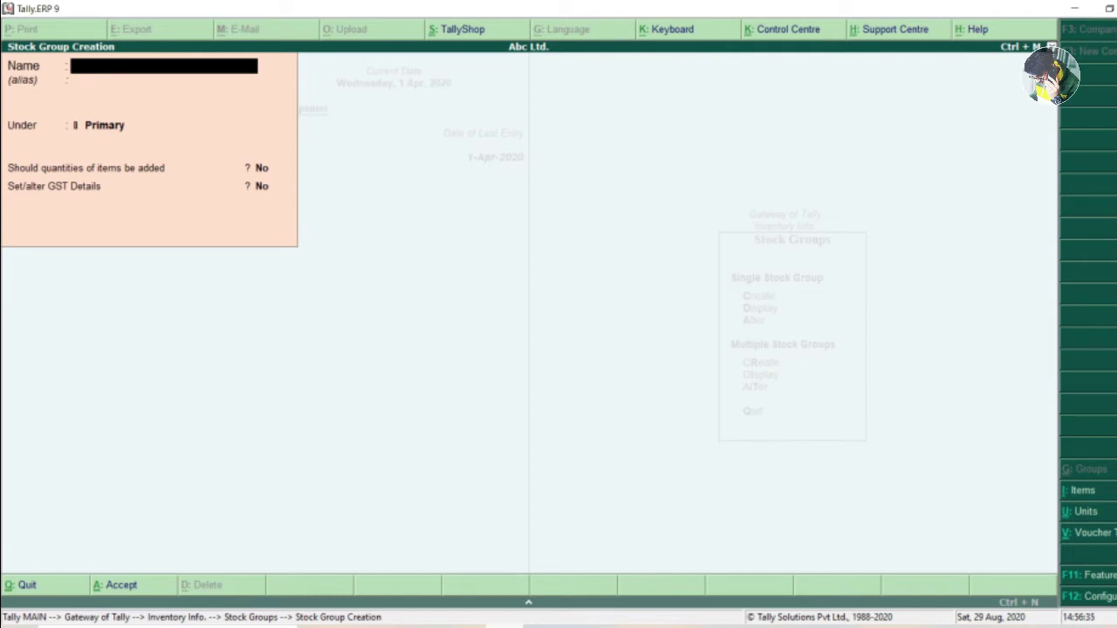
type("Electronics")
key("Return")
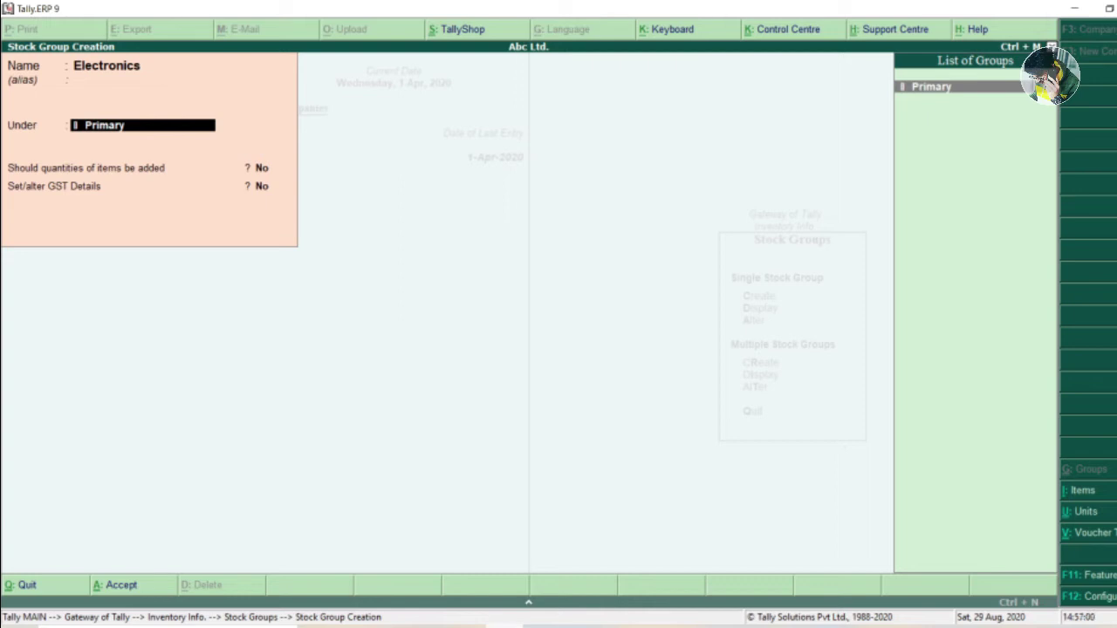
key("ctrl+a")
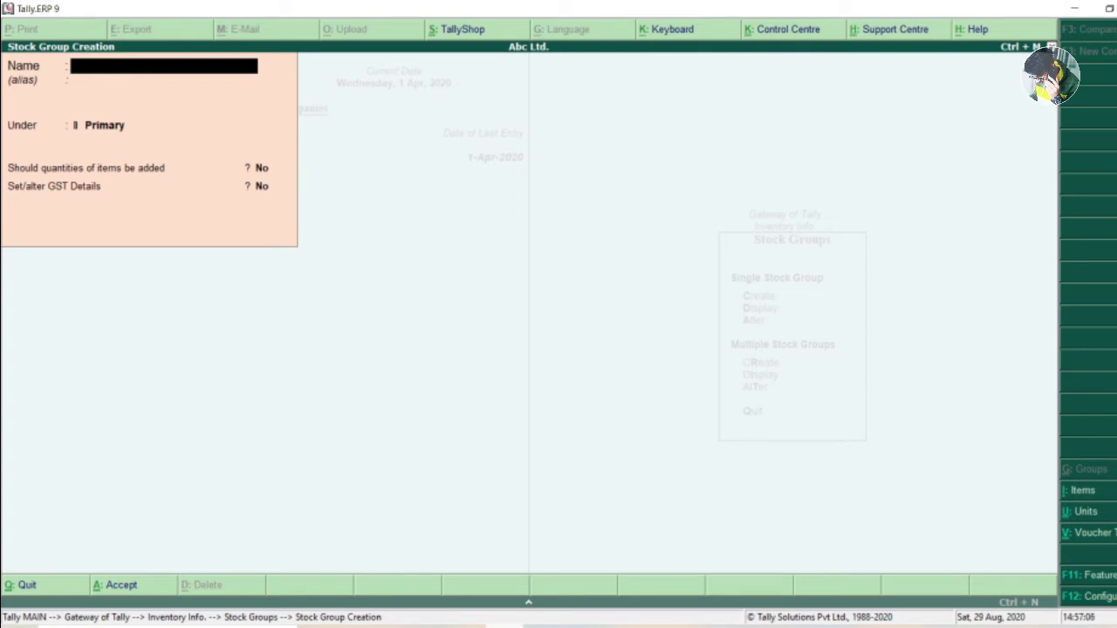
Step: Create a stock group named Furniture under Primary
type("Furniture")
key("Return")
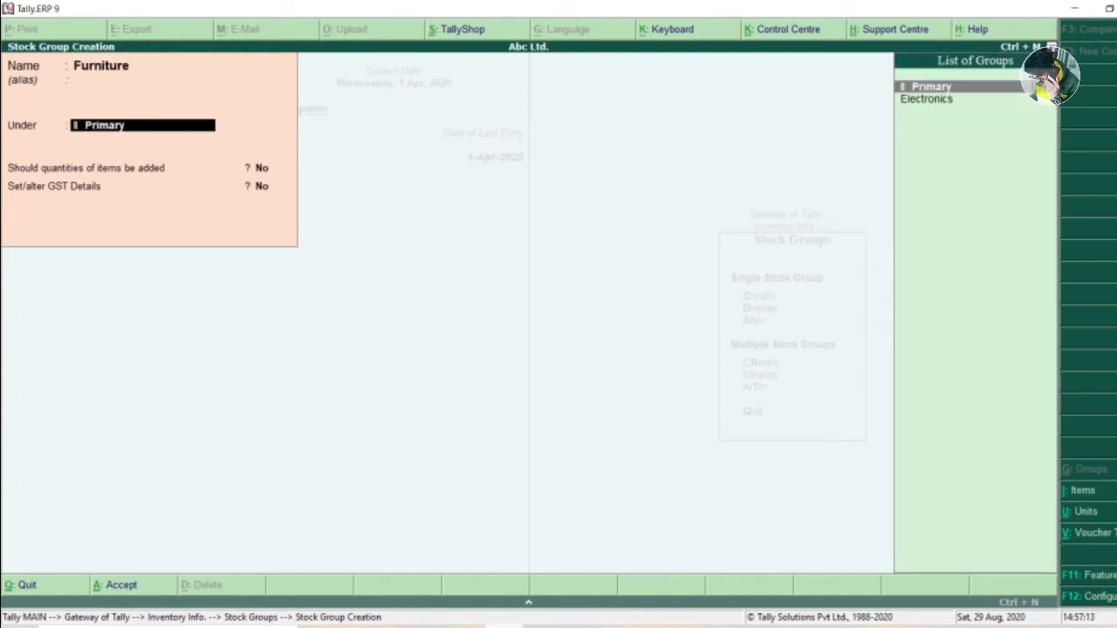
key("ctrl+a")
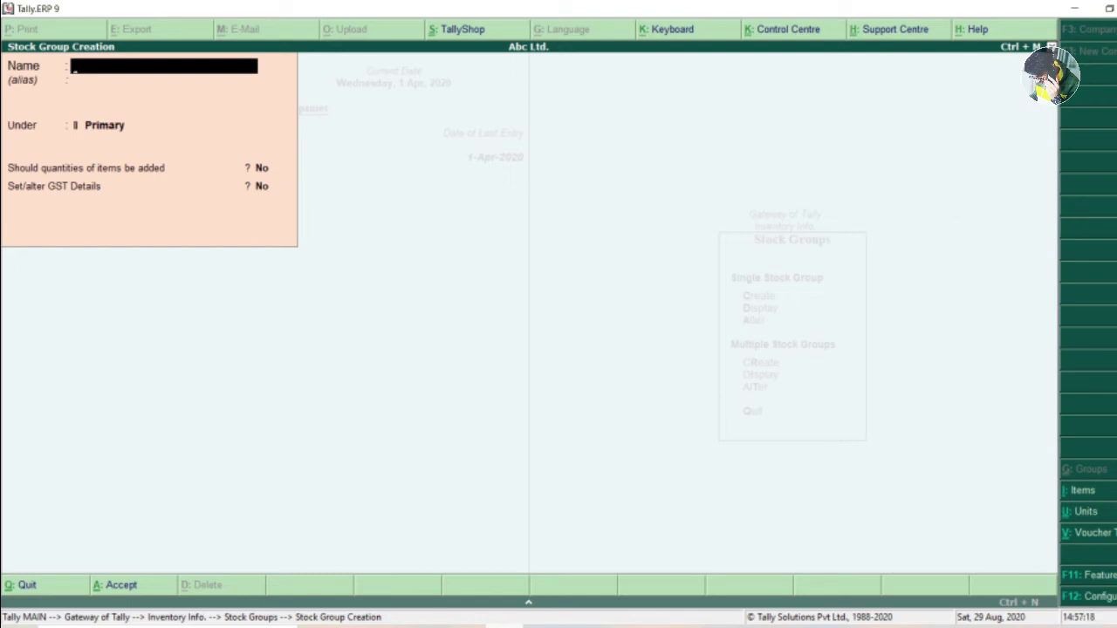
Step: Create a stock group named Computers under Electronics, with adding of item quantities set to No, and return to Inventory Info
type("Computers")
key("Return")
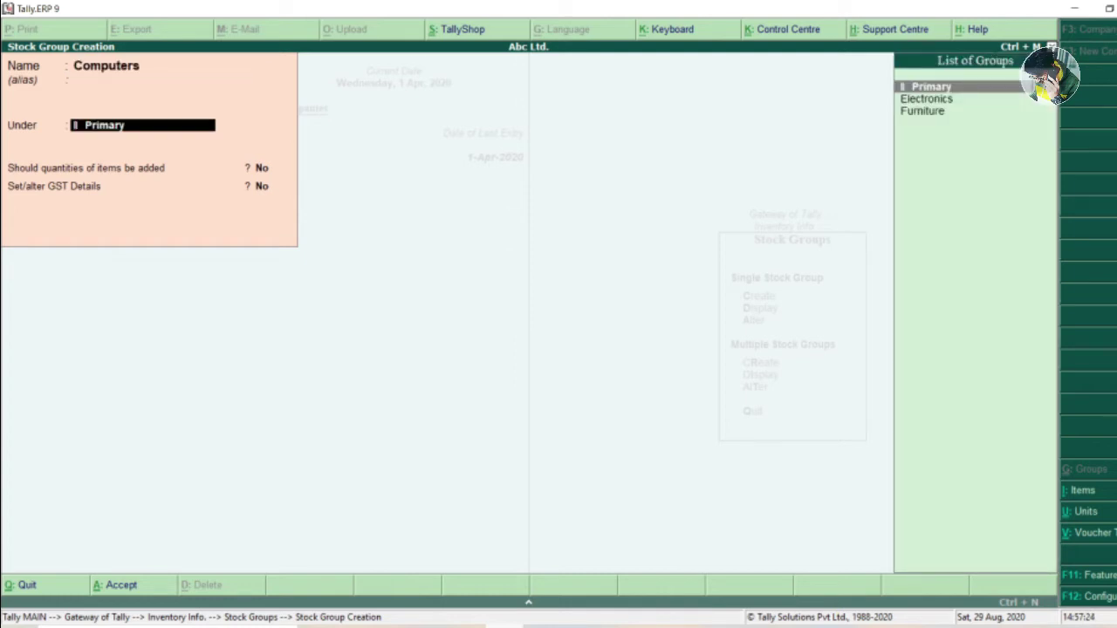
key("Down")
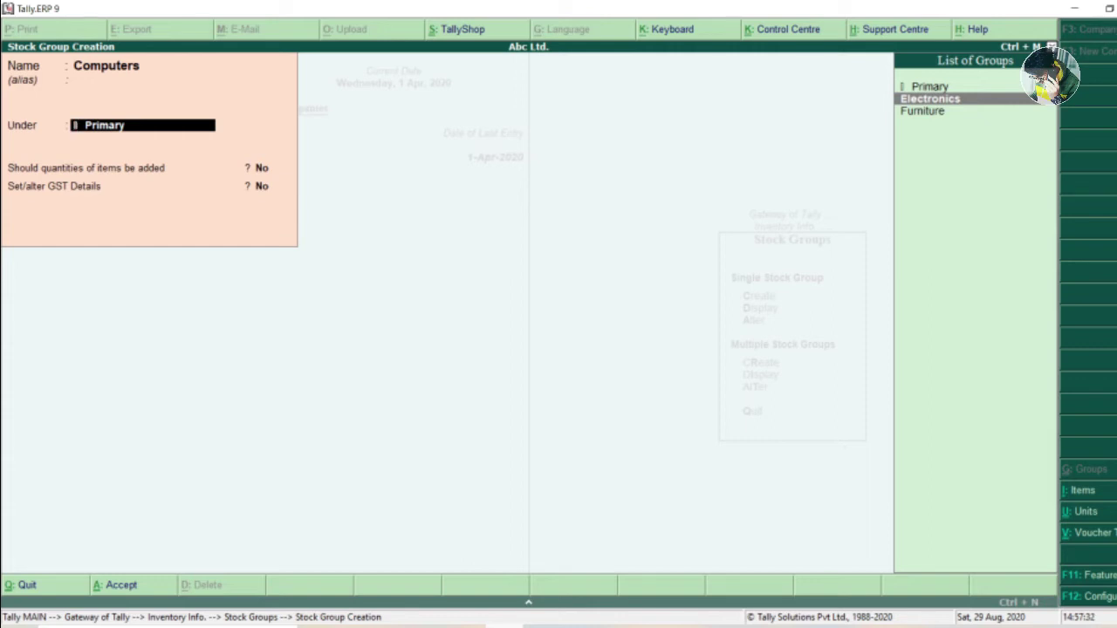
key("Return")
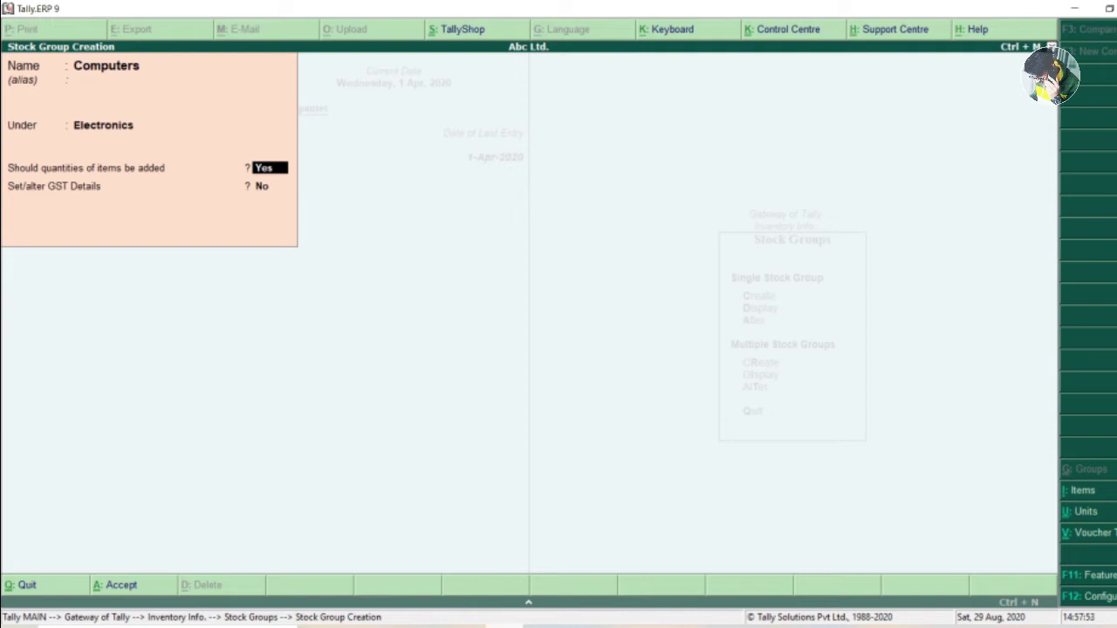
type("no")
key("ctrl+a")
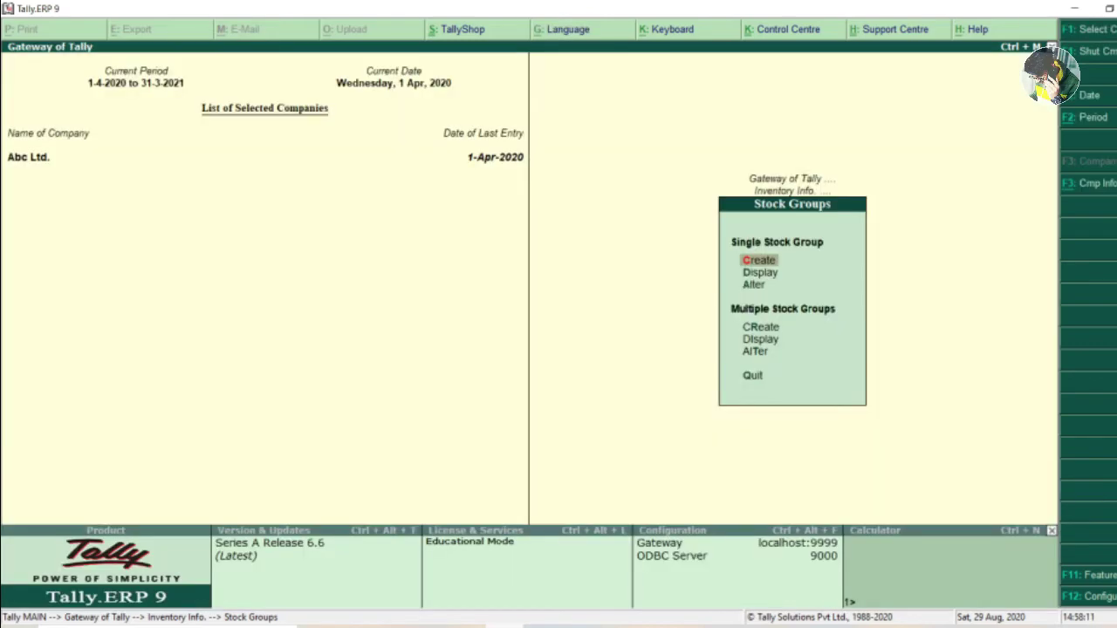
key("Escape")
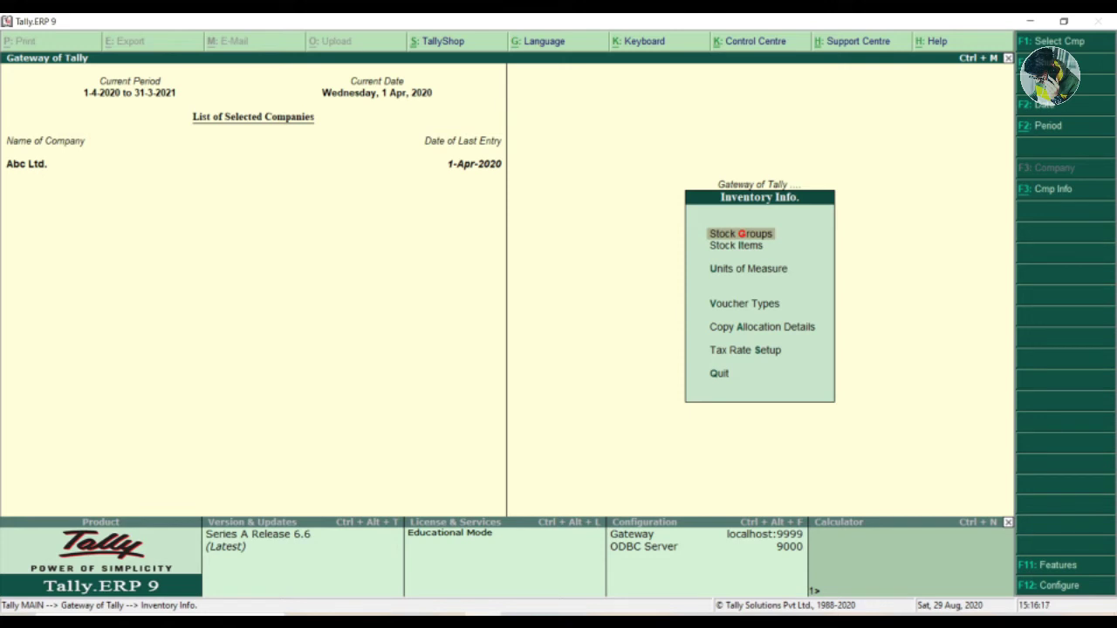
Step: Create a simple unit of measure with the symbol nos and the formal name Numbers
key("Down")
key("Down")
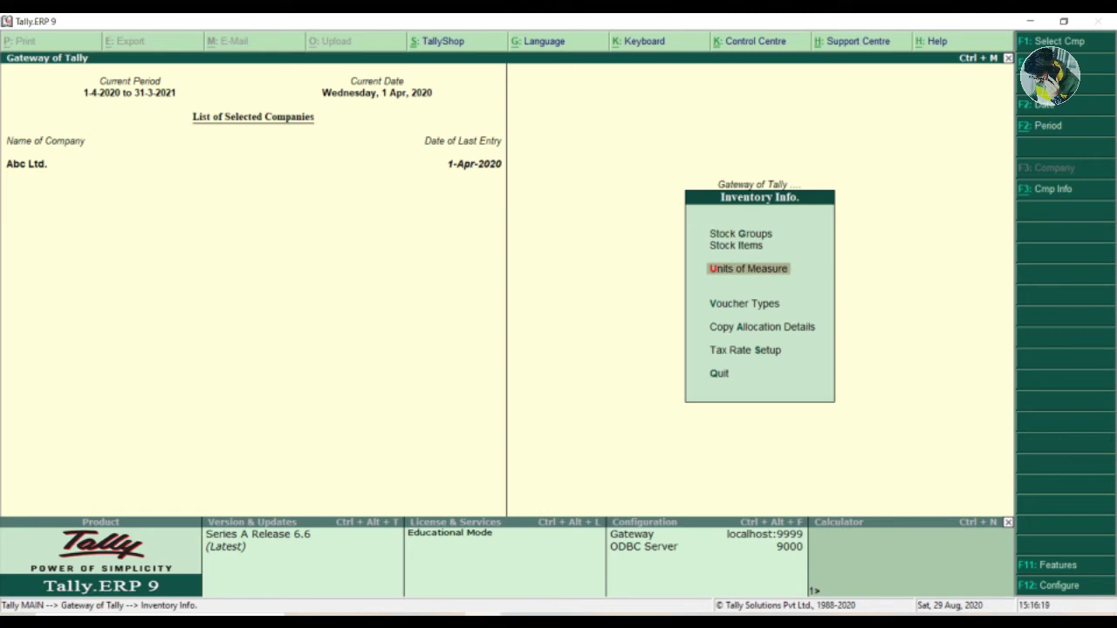
key("Return")
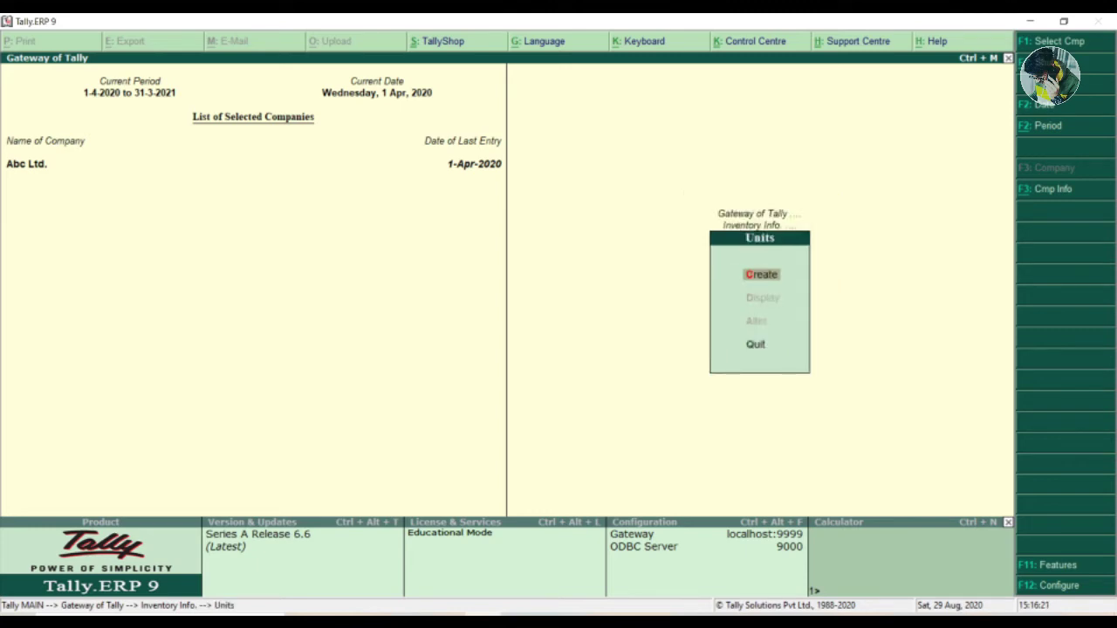
key("Return")
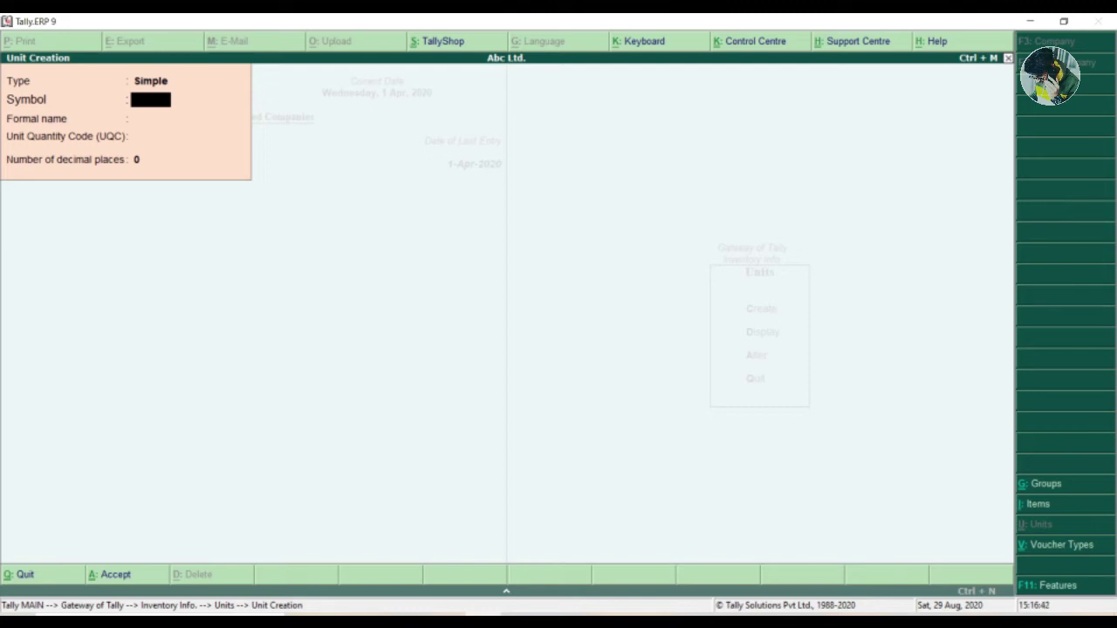
type("nos")
key("Return")
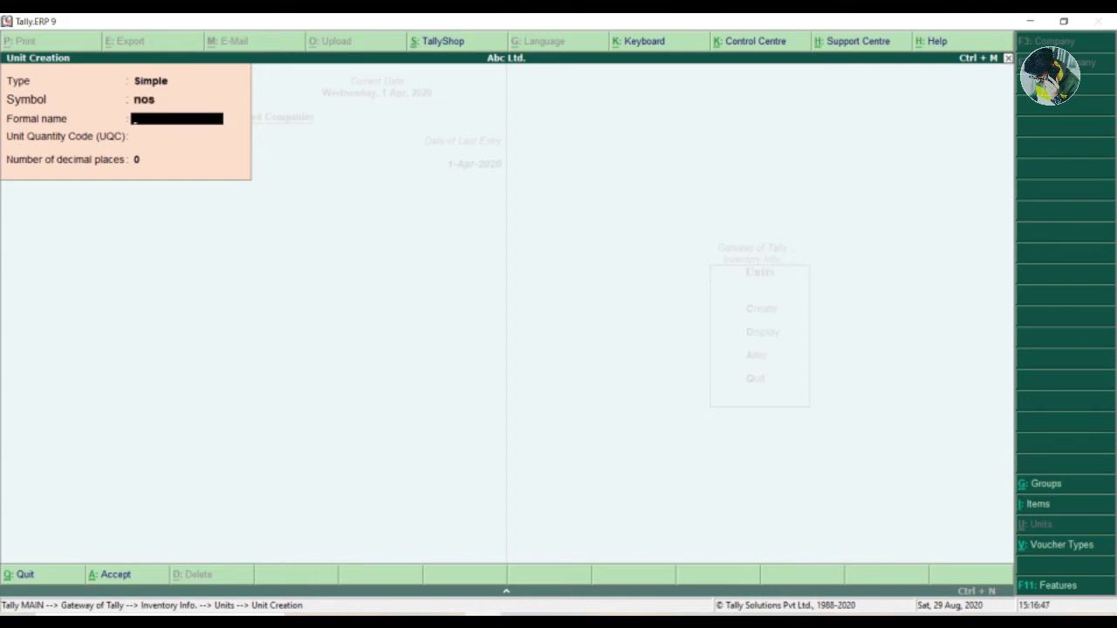
type("Numbers")
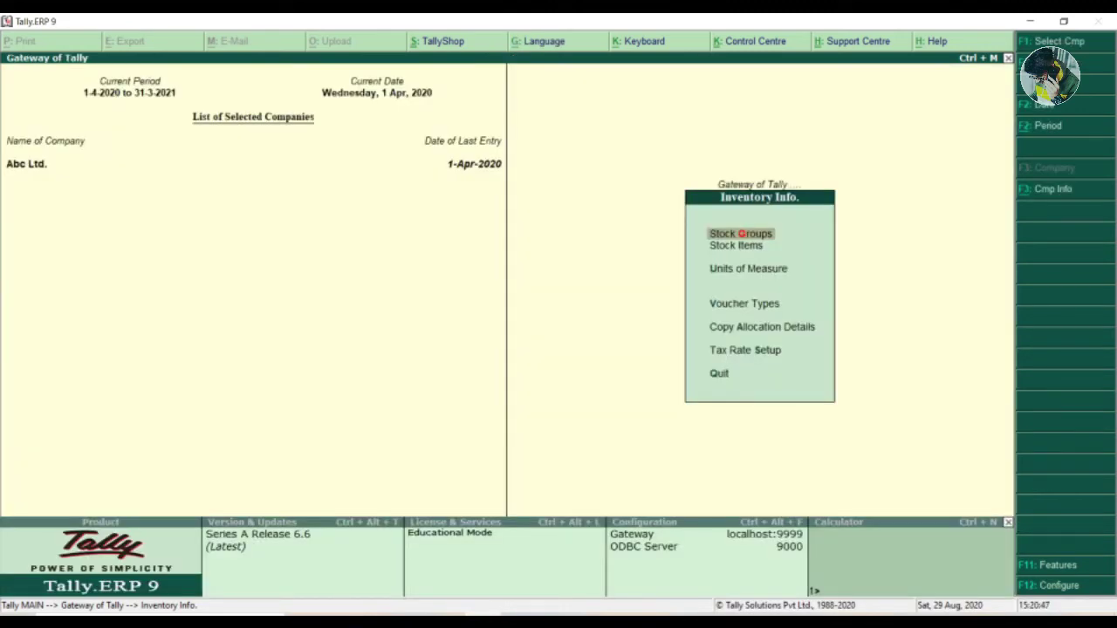
Step: Start a new single stock item named Dell Model 1234 under the Computers group with the unit nos
key("Down")
key("Return")
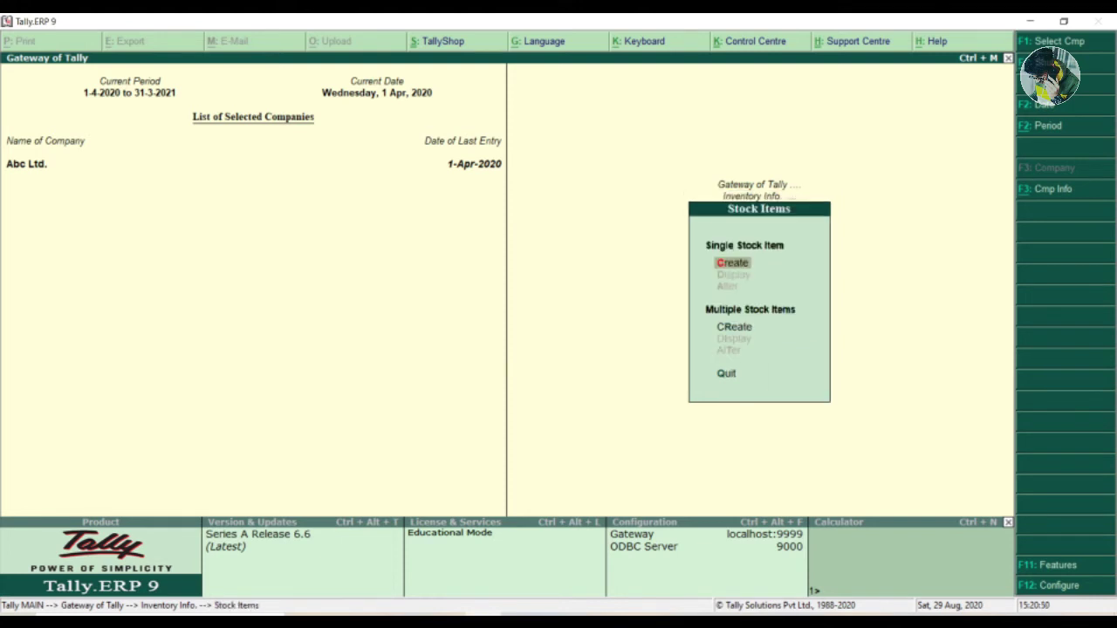
key("Return")
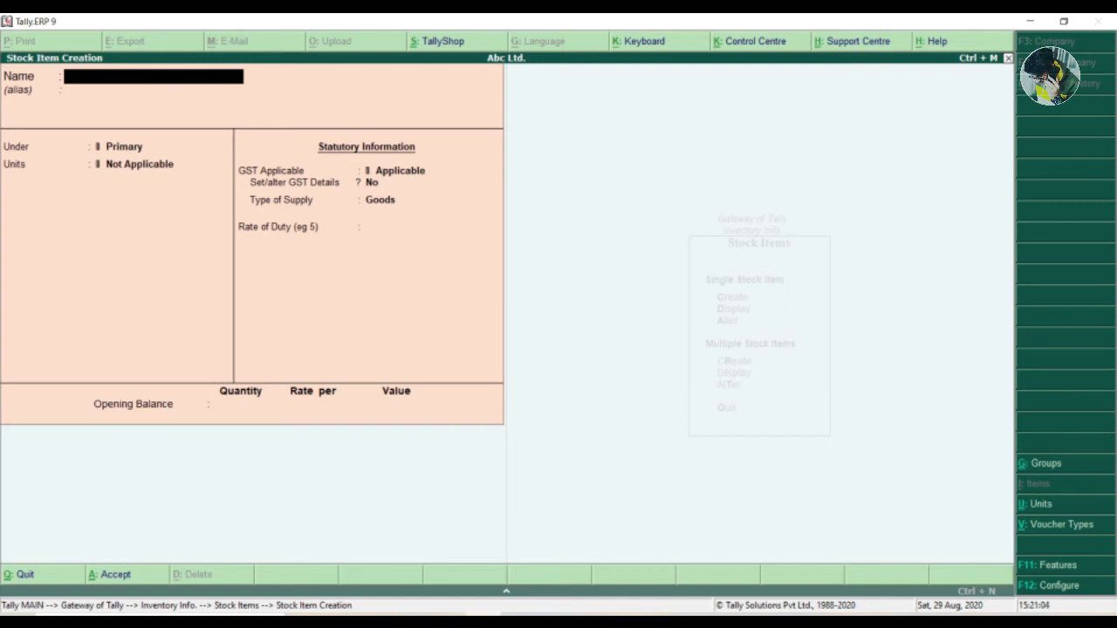
type("Dell Model 1234")
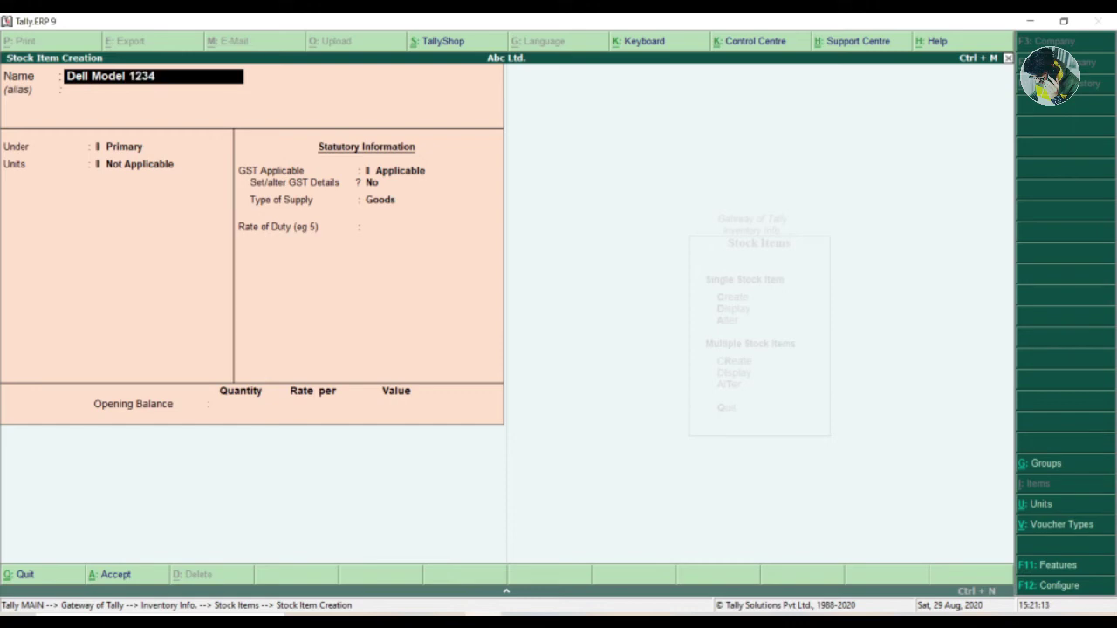
key("Return")
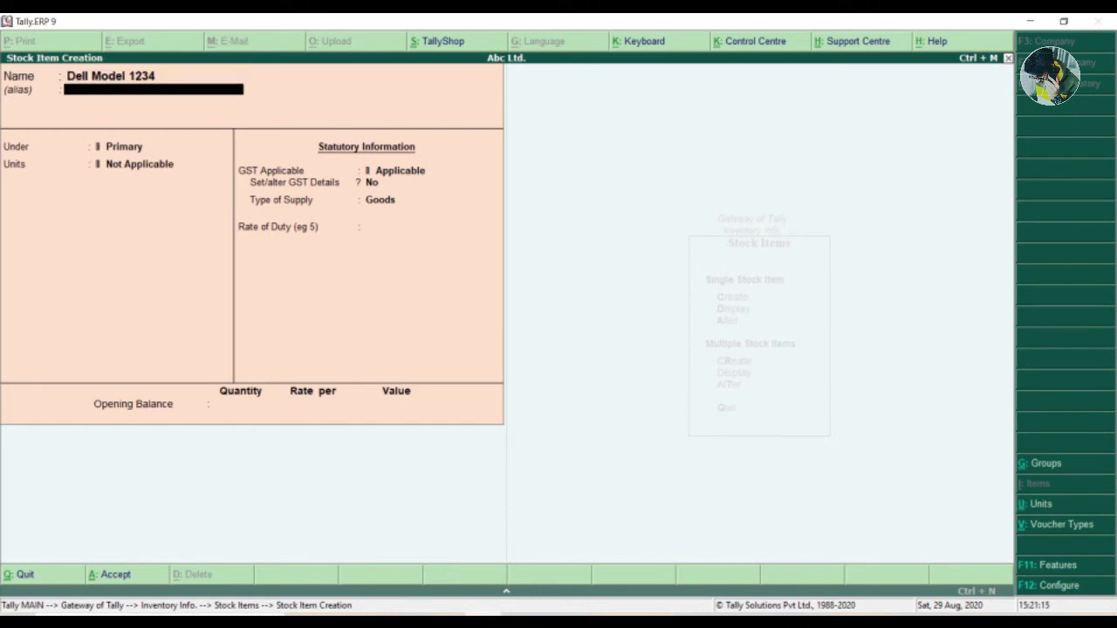
key("Return")
key("Down")
key("Return")
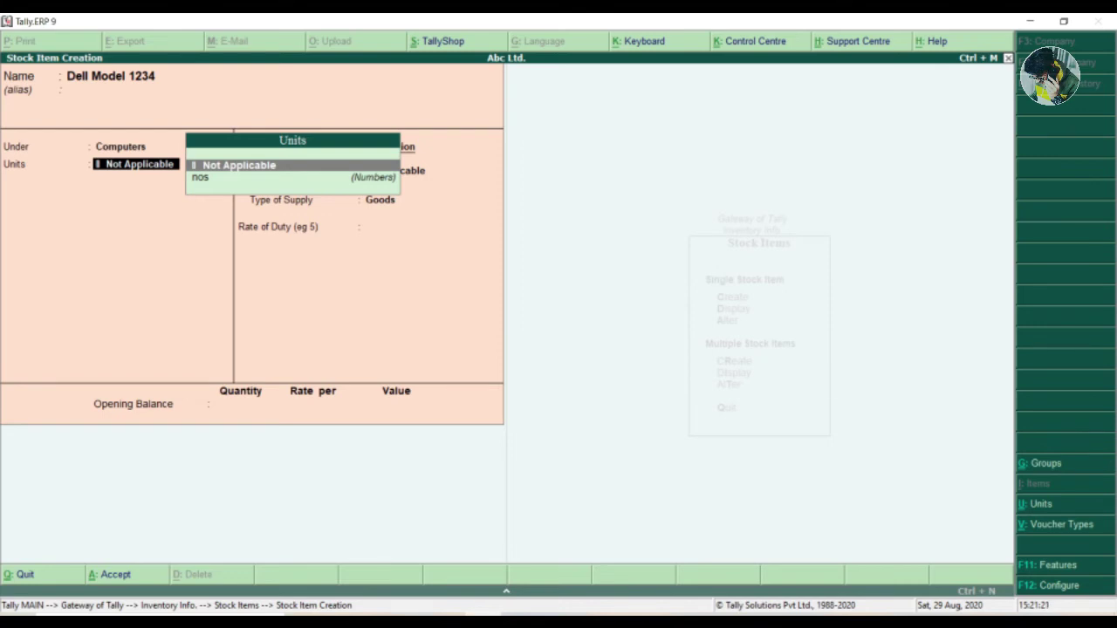
key("Down")
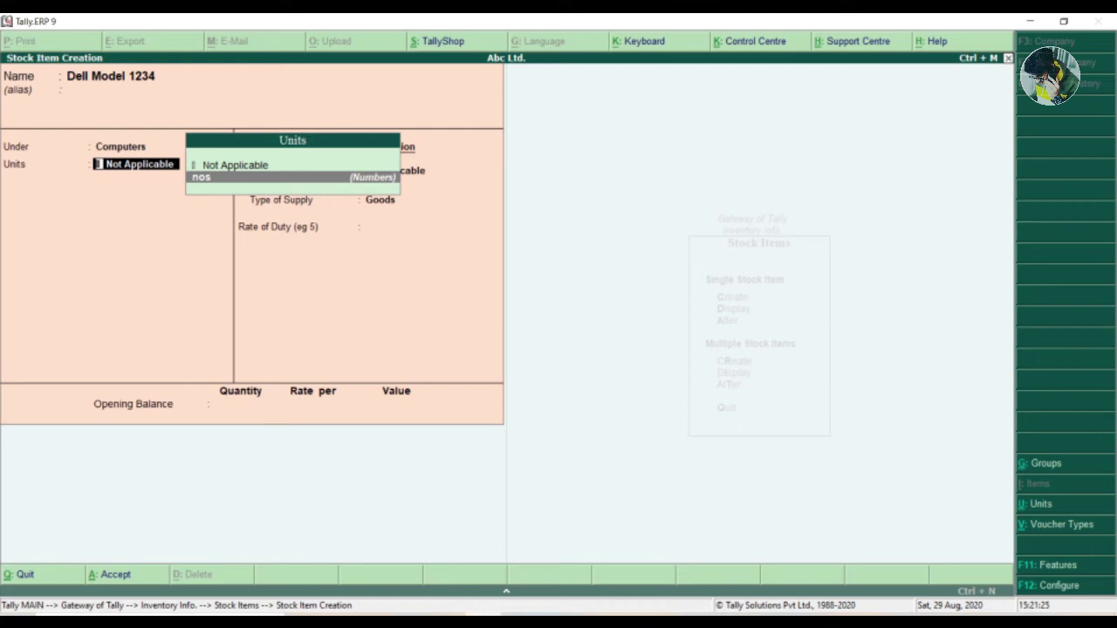
key("Return")
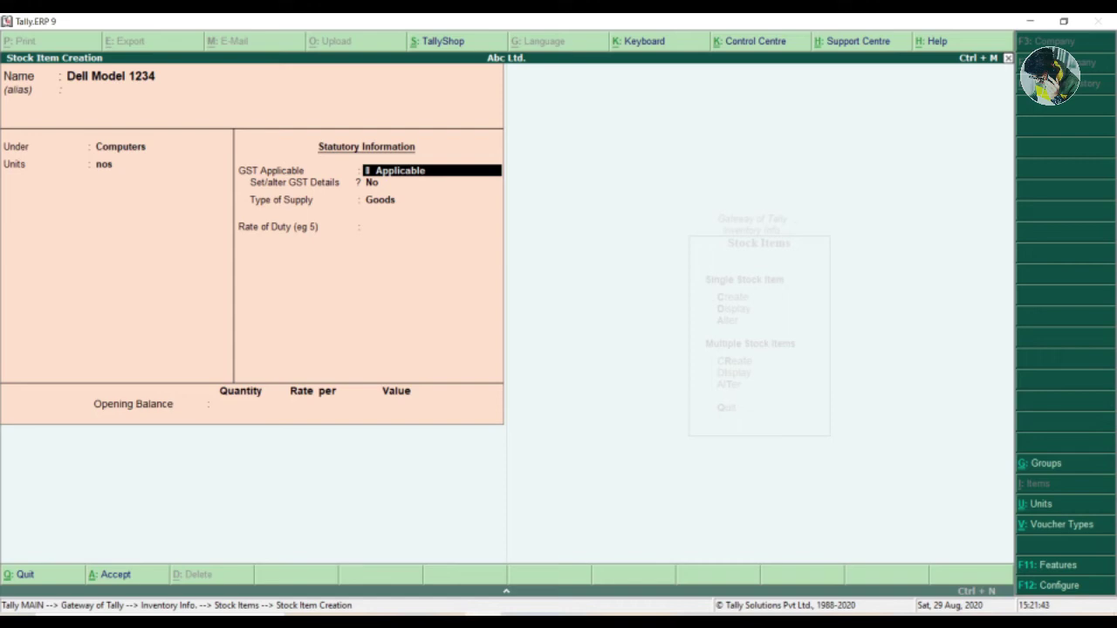
Step: Keep the item's default statutory information and enter an opening balance of 100 nos at a rate of 20,000
key("Return")
key("Return")
key("Return")
key("Return")
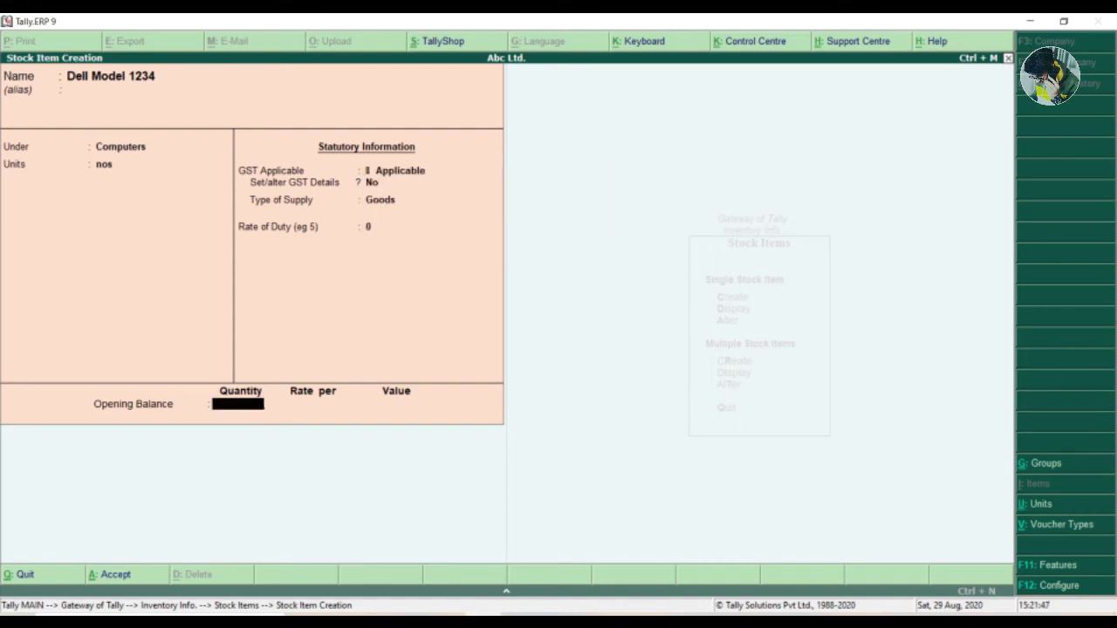
type("100")
key("Return")
type("2000")
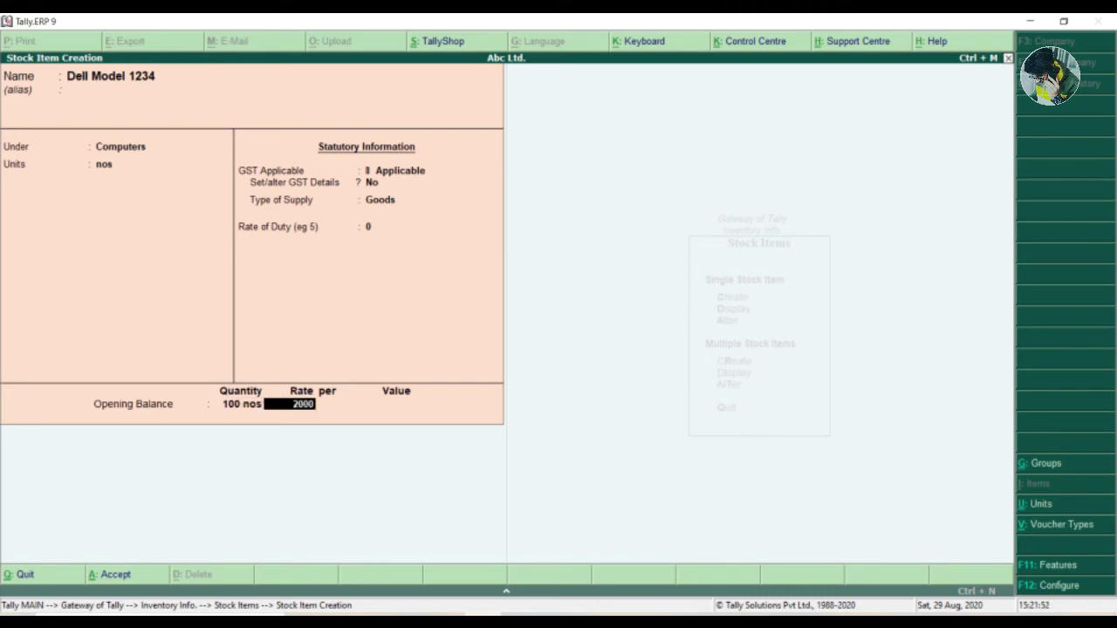
key("Return")
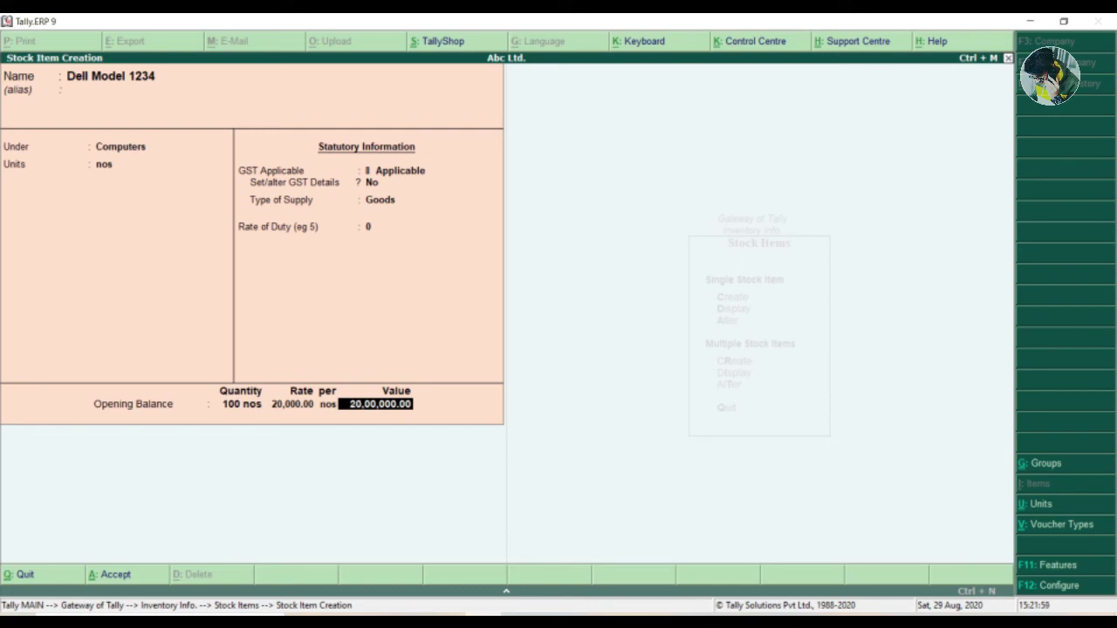
Step: Go back to the item's statutory information and set Set/alter GST Details to Yes to open its GST details
key("BackSpace")
key("BackSpace")
key("BackSpace")
key("BackSpace")
key("BackSpace")
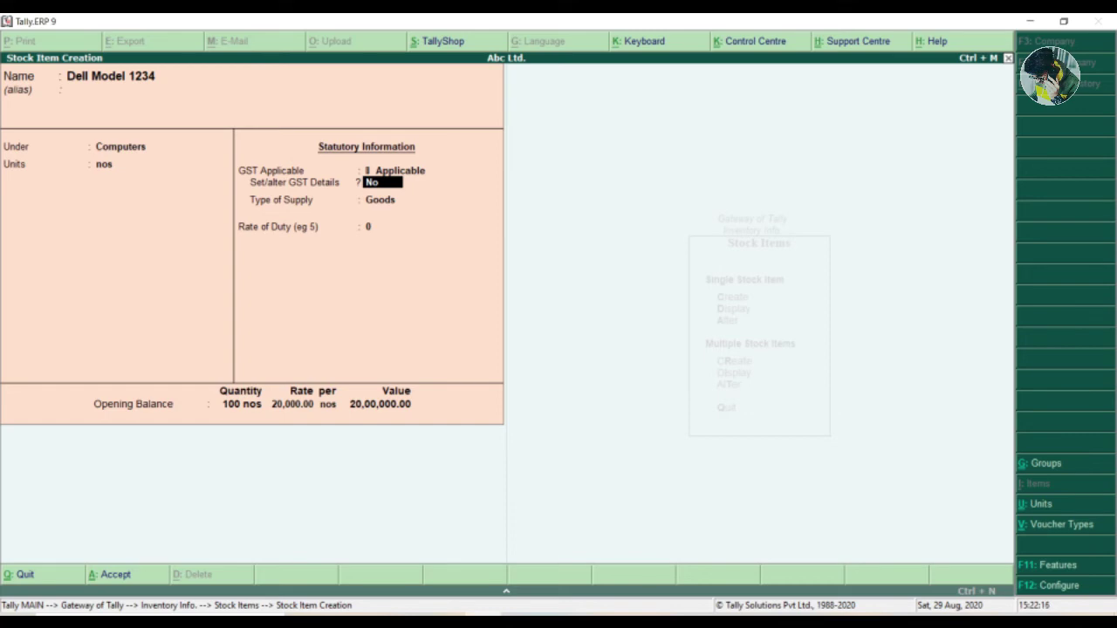
type("yes")
key("Return")
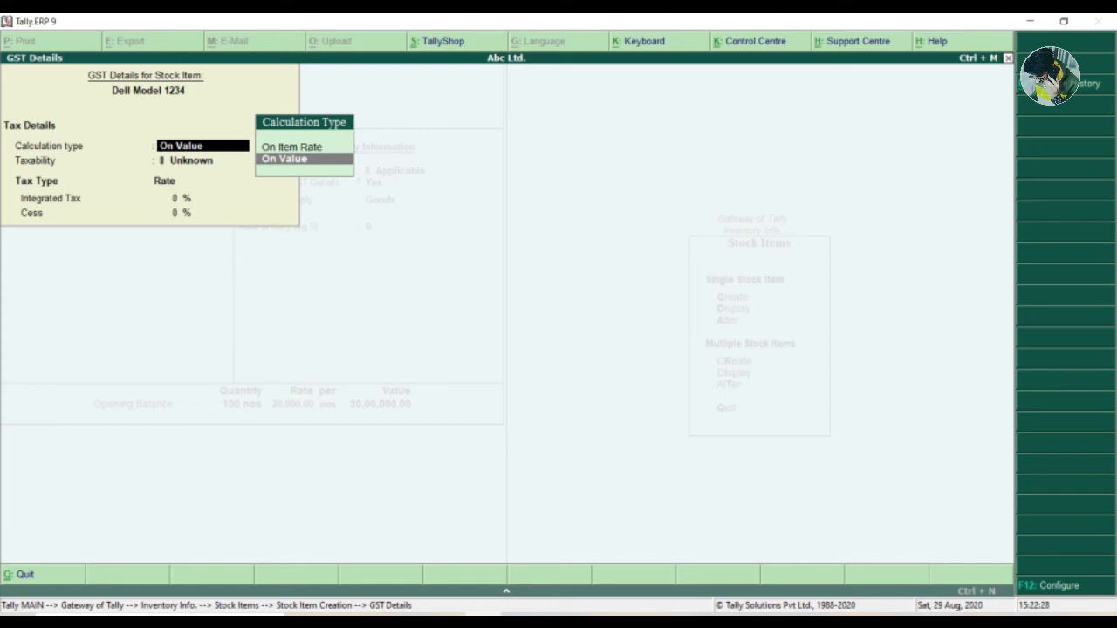
Step: Set the item's GST details to calculation type On Value, taxability Taxable and an integrated tax rate of 18%, leaving cess at its default
key("Return")
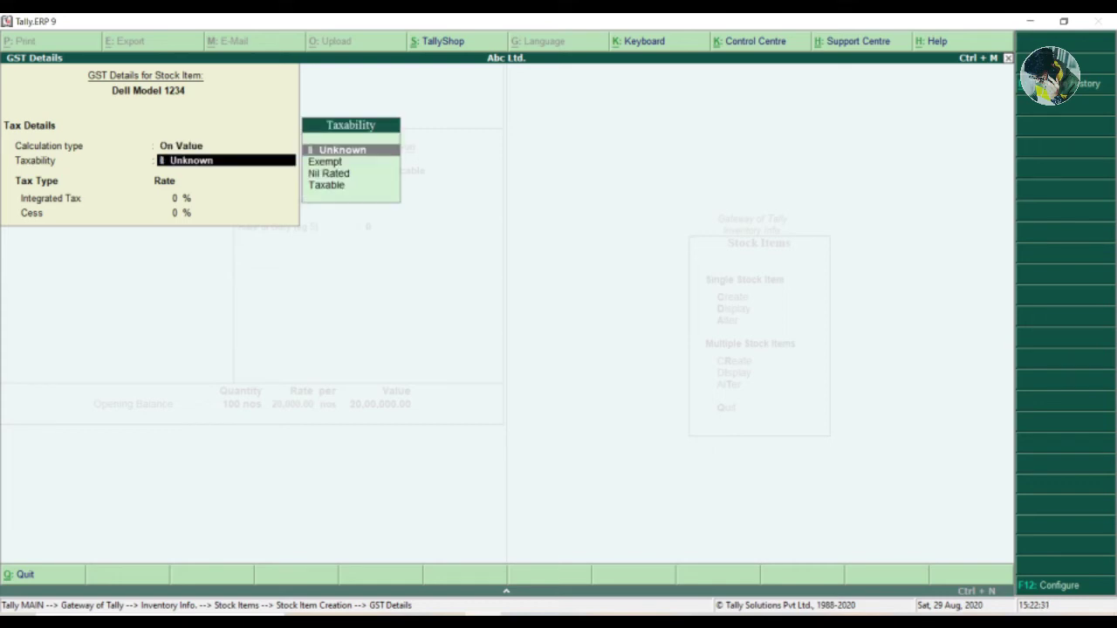
key("Down")
key("Down")
key("Down")
key("Return")
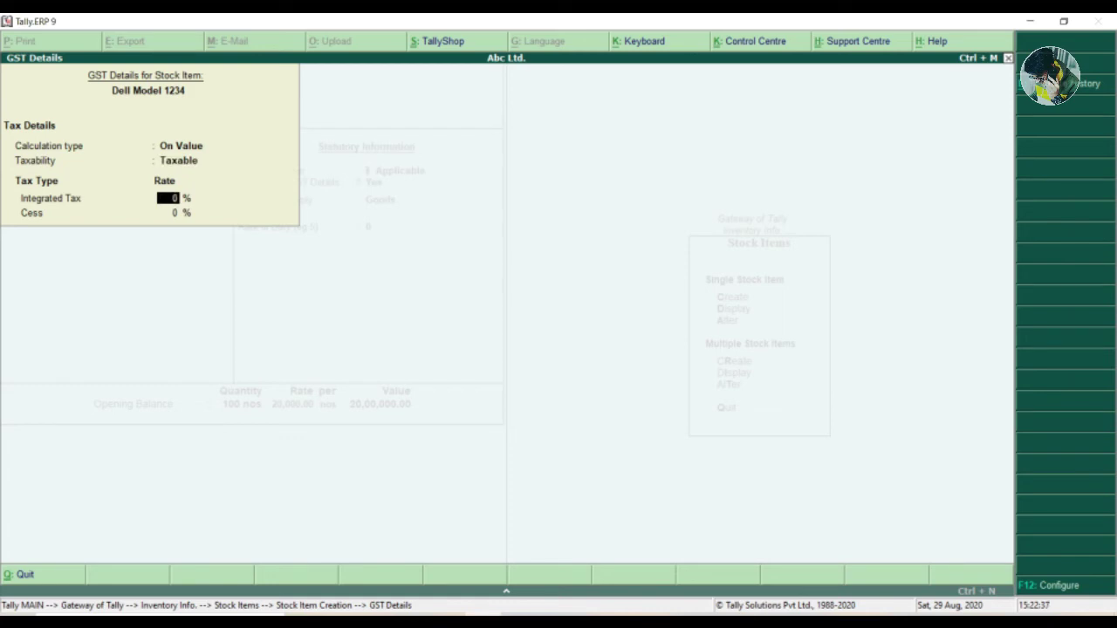
type("18")
key("Return")
key("Return")
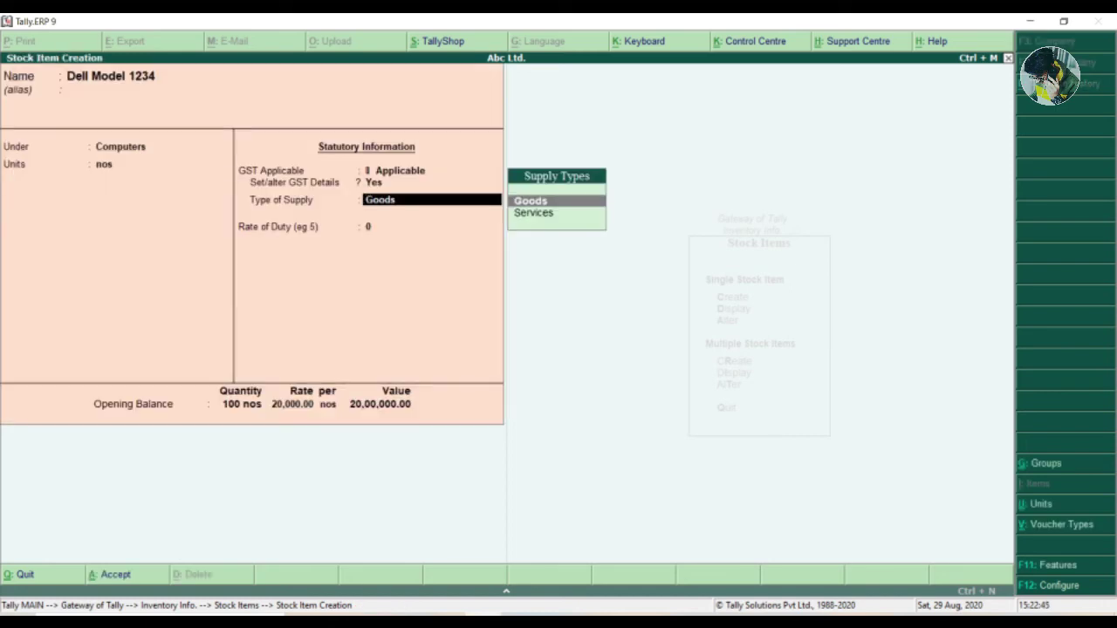
Step: Keep Goods as the type of supply and the existing opening balance, save the stock item and return to the Gateway of Tally
key("Return")
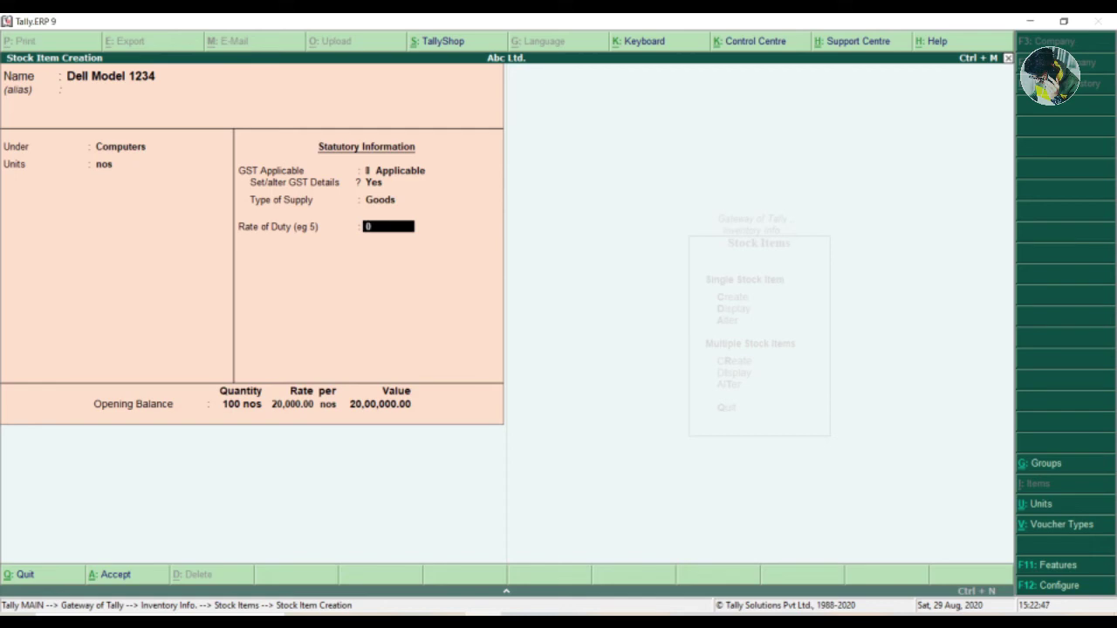
key("Return")
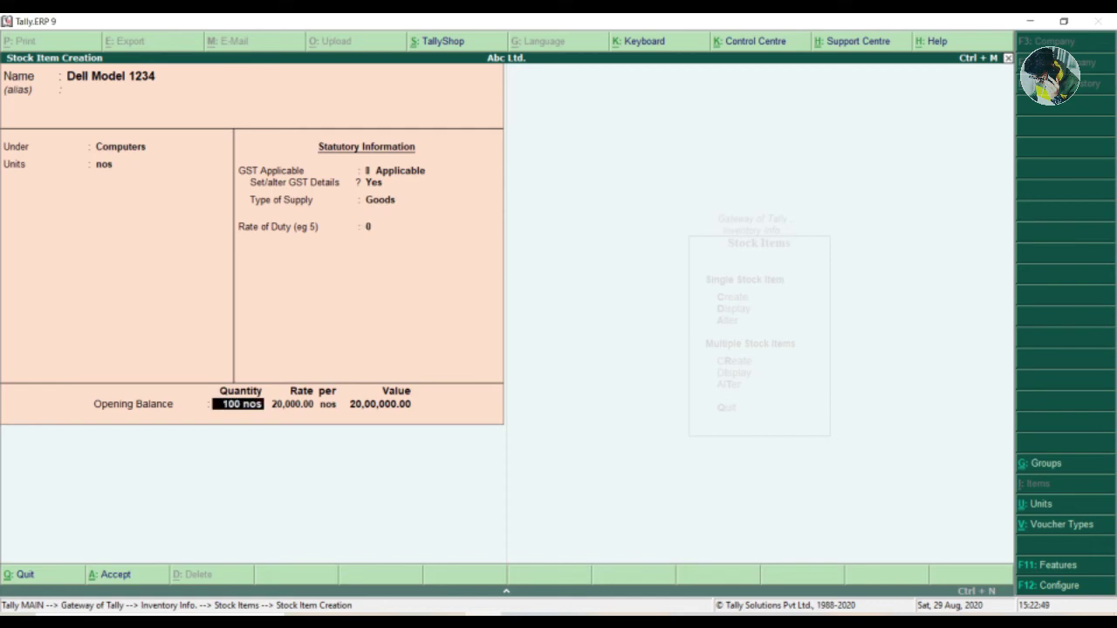
key("Return")
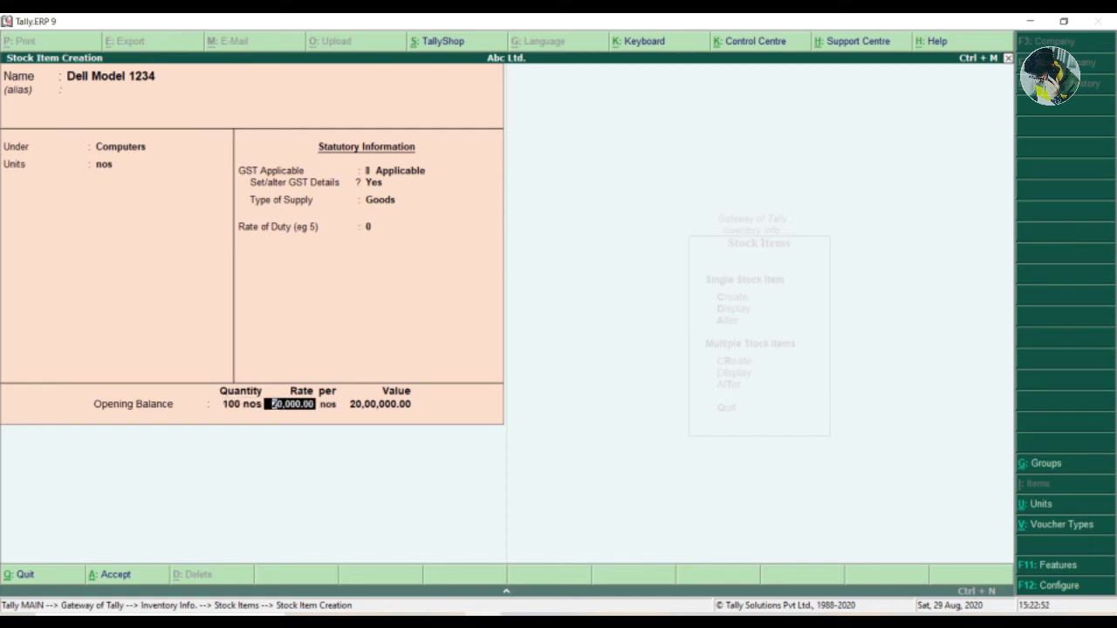
key("ctrl+a")
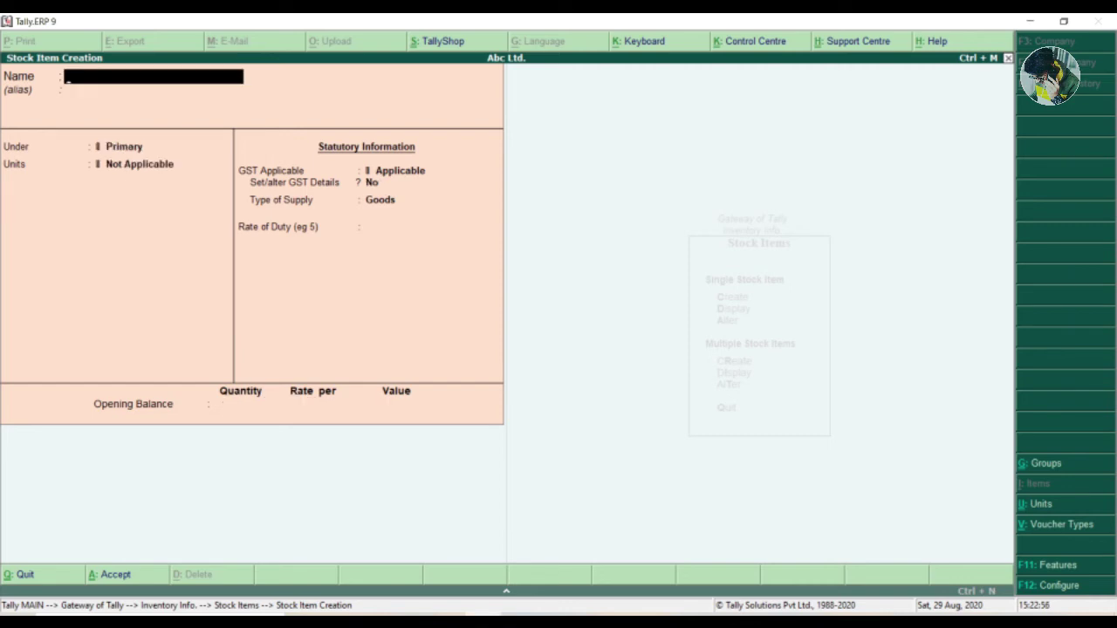
key("Escape")
key("Escape")
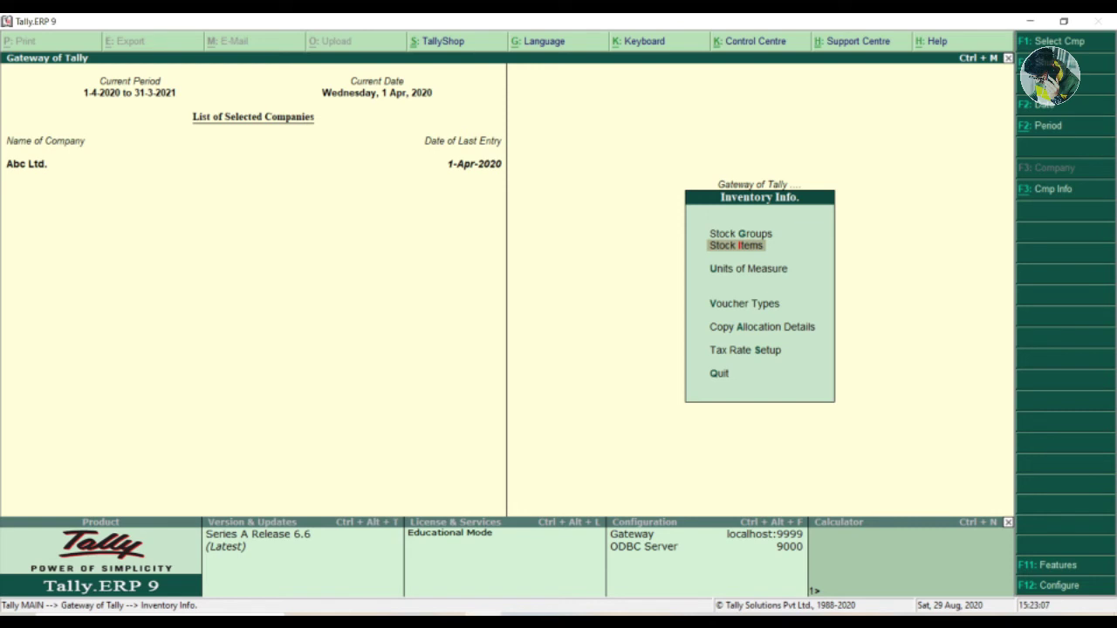
key("Escape")
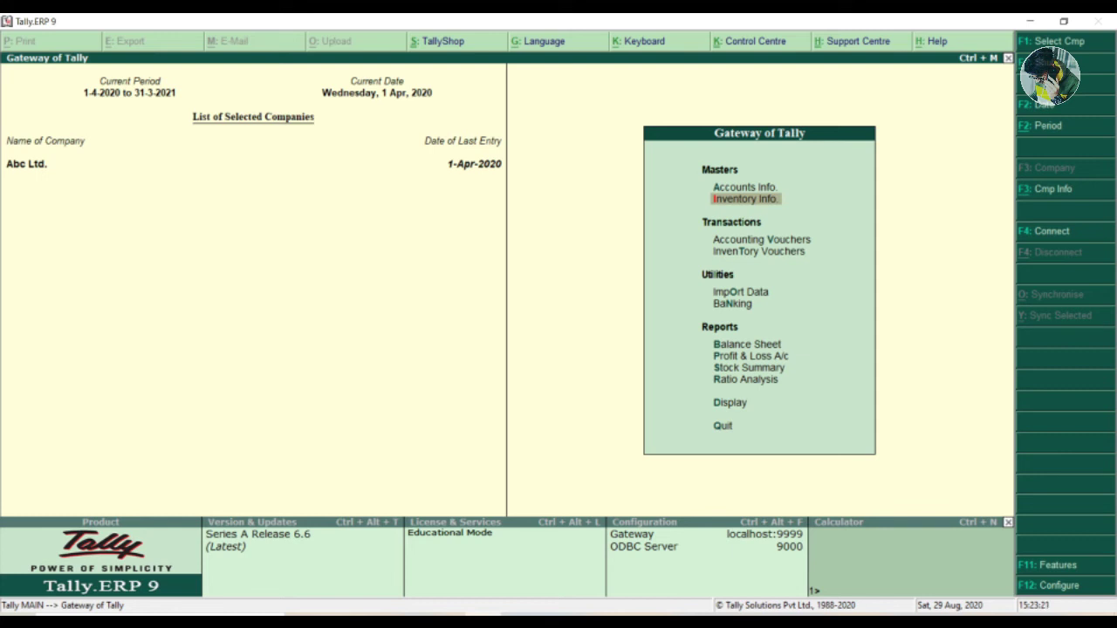
Step: Start a sales accounting voucher with the reference number 123
key("Down")
key("Return")
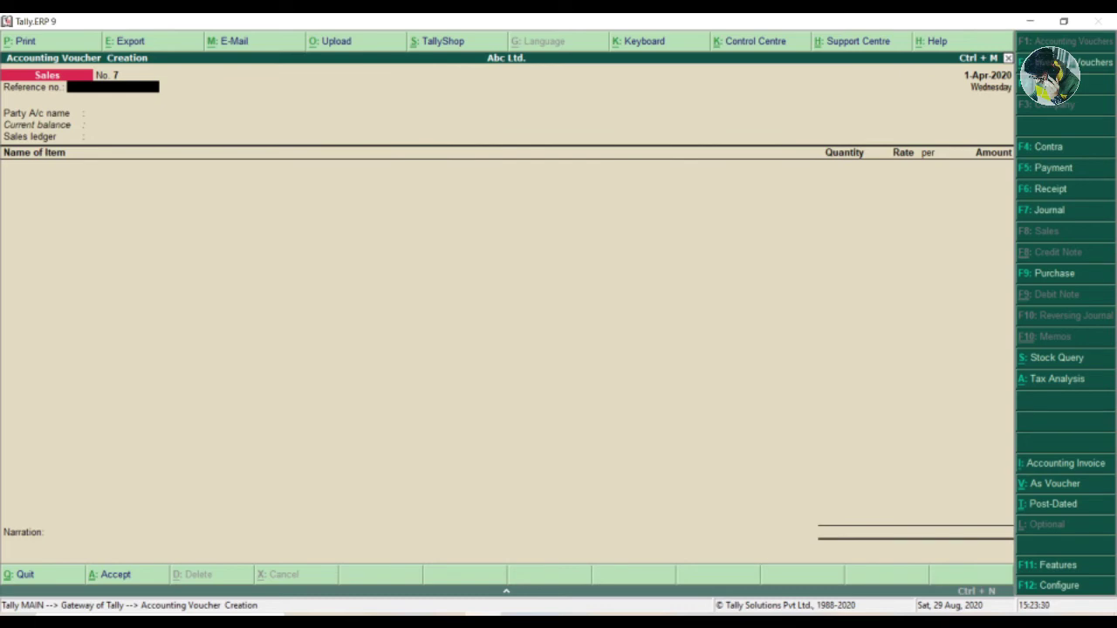
type("123")
key("Return")
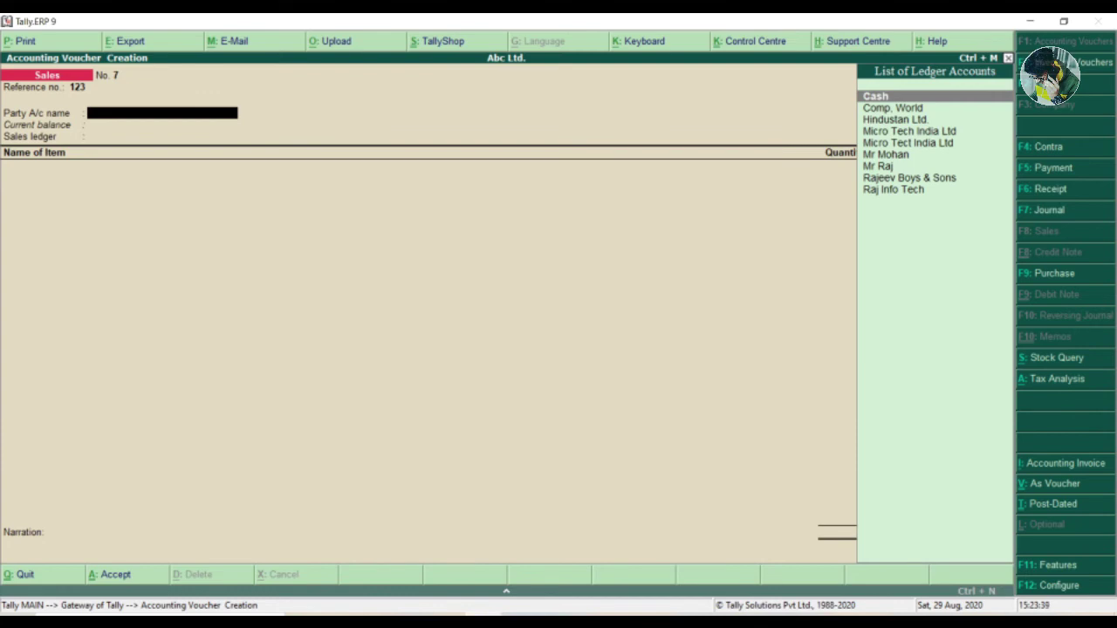
Step: Choose the customer's ledger as the party account and Sale 18 % as the sales ledger
key("Down")
key("Down")
key("Down")
key("Down")
key("Down")
key("Down")
key("Return")
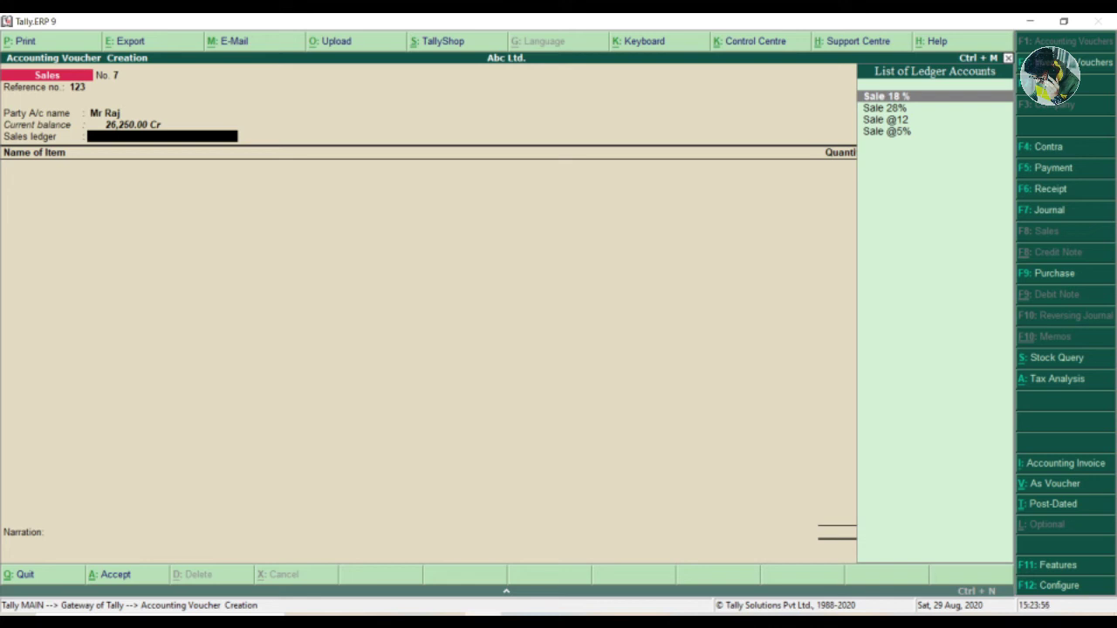
key("Return")
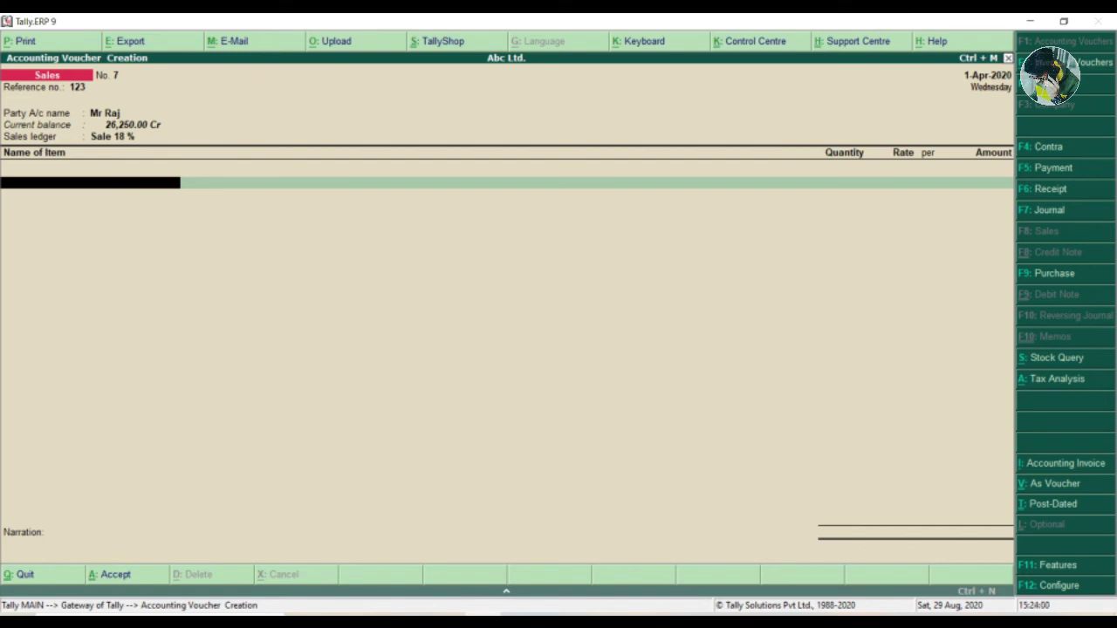
Step: Add the item Dell Model 1234 to the voucher with a quantity of 10 nos at a rate of 30,000, and finish the item list
type("Del")
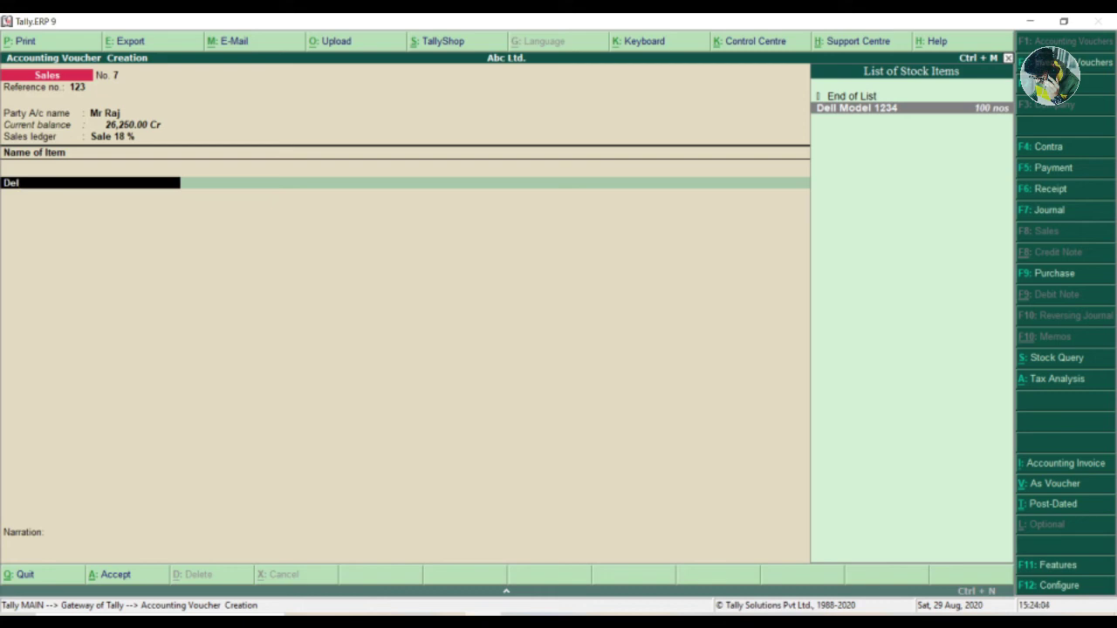
key("Return")
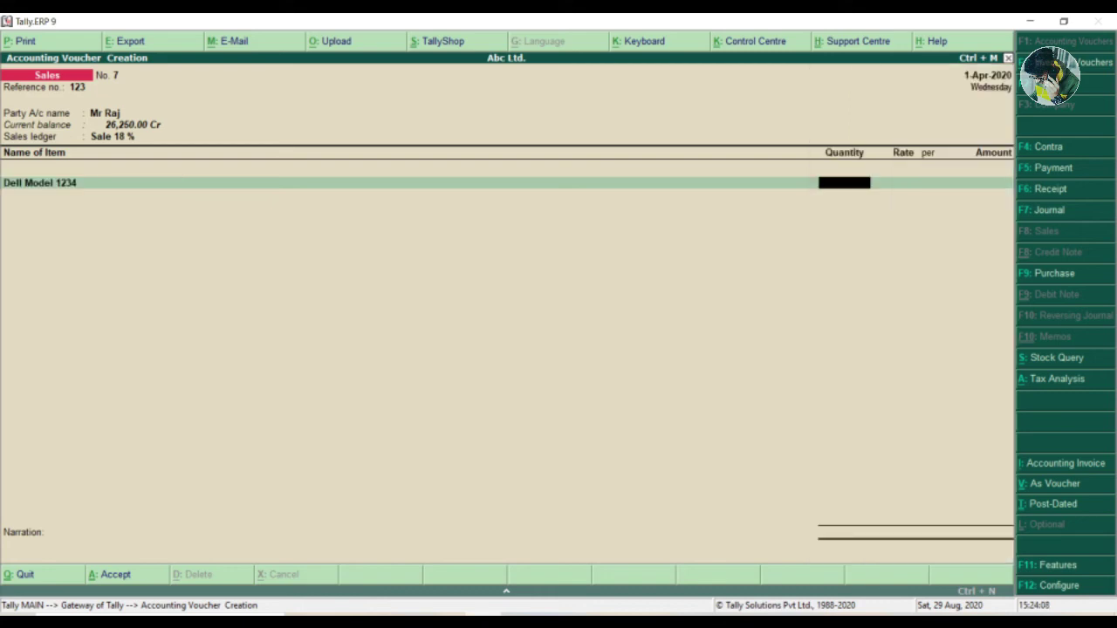
type("10")
key("Return")
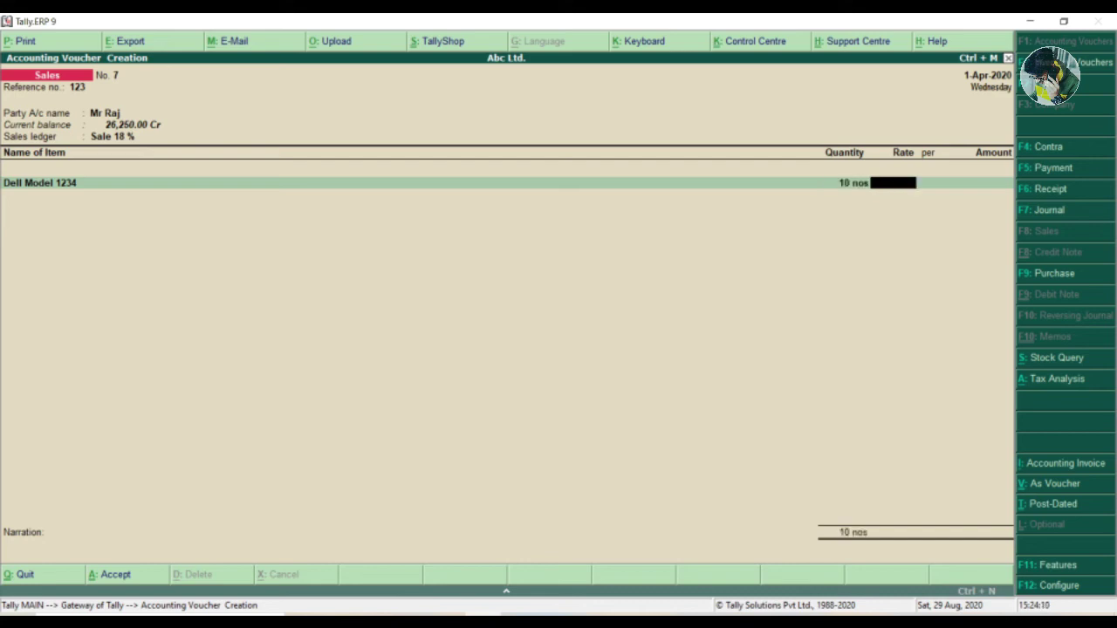
type("30,000")
key("Return")
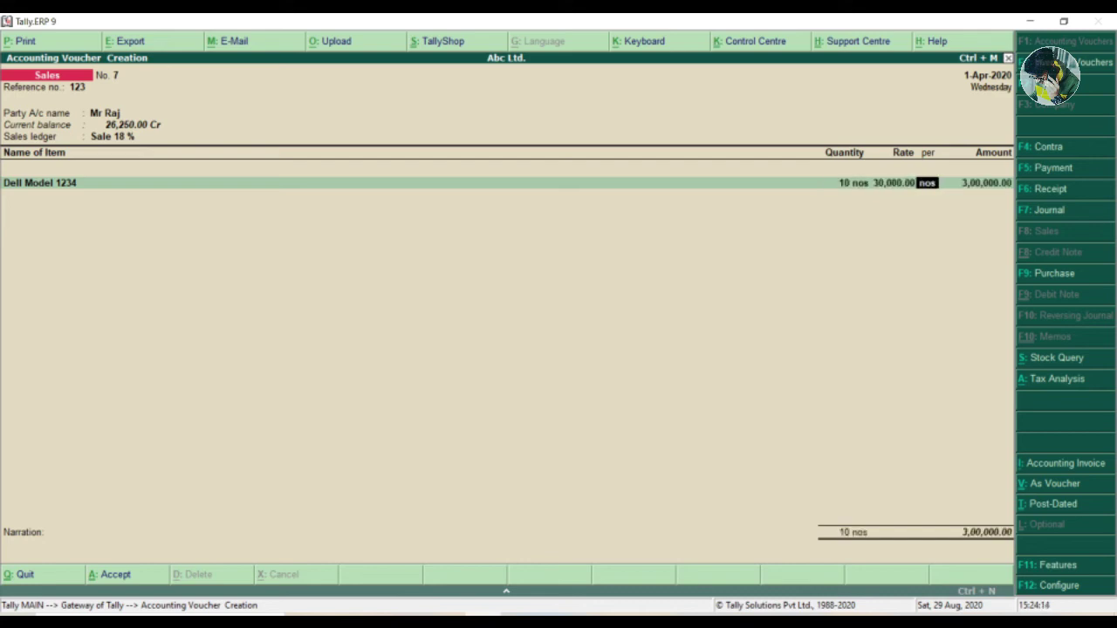
key("Return")
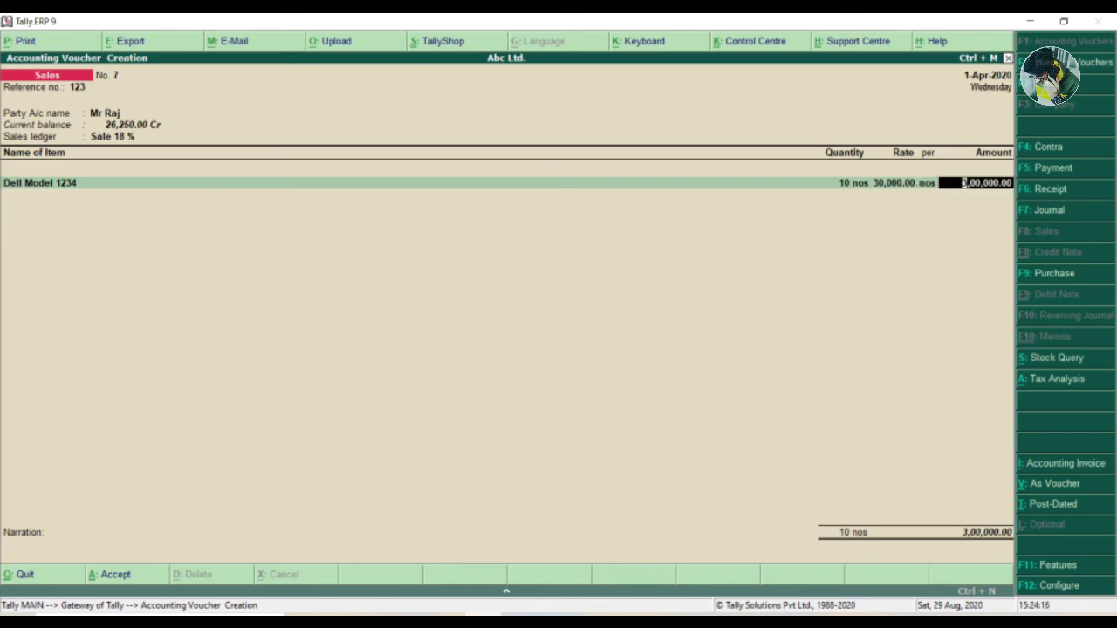
key("Return")
key("Return")
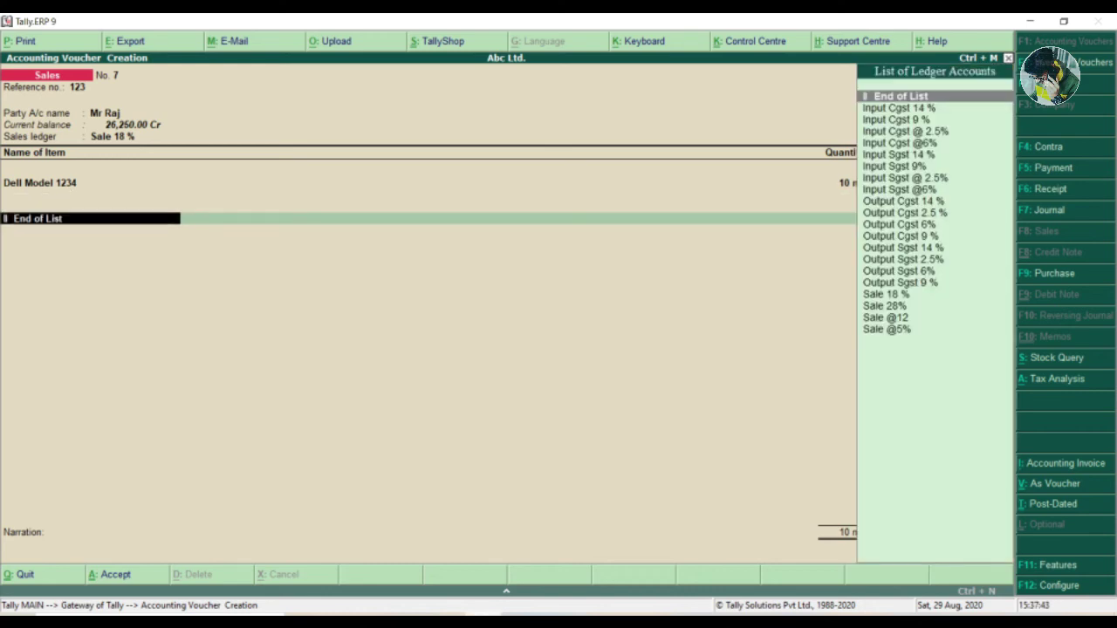
Step: Add the Output Cgst 9 % ledger to the sales voucher with its calculated amount
type("Out")
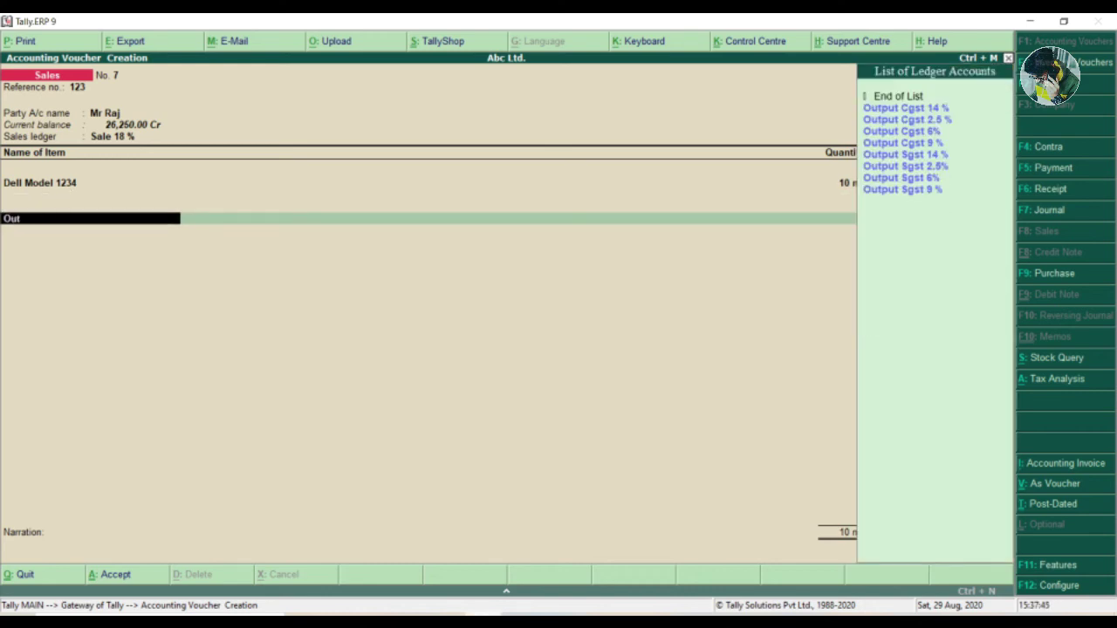
key("Down")
key("Down")
key("Down")
key("Down")
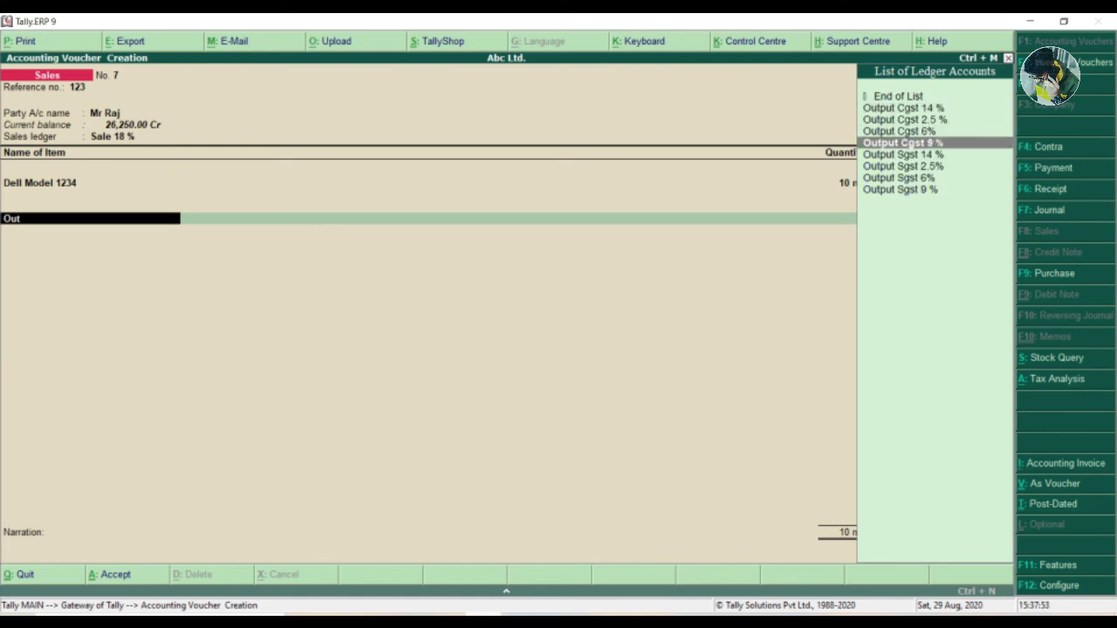
key("Return")
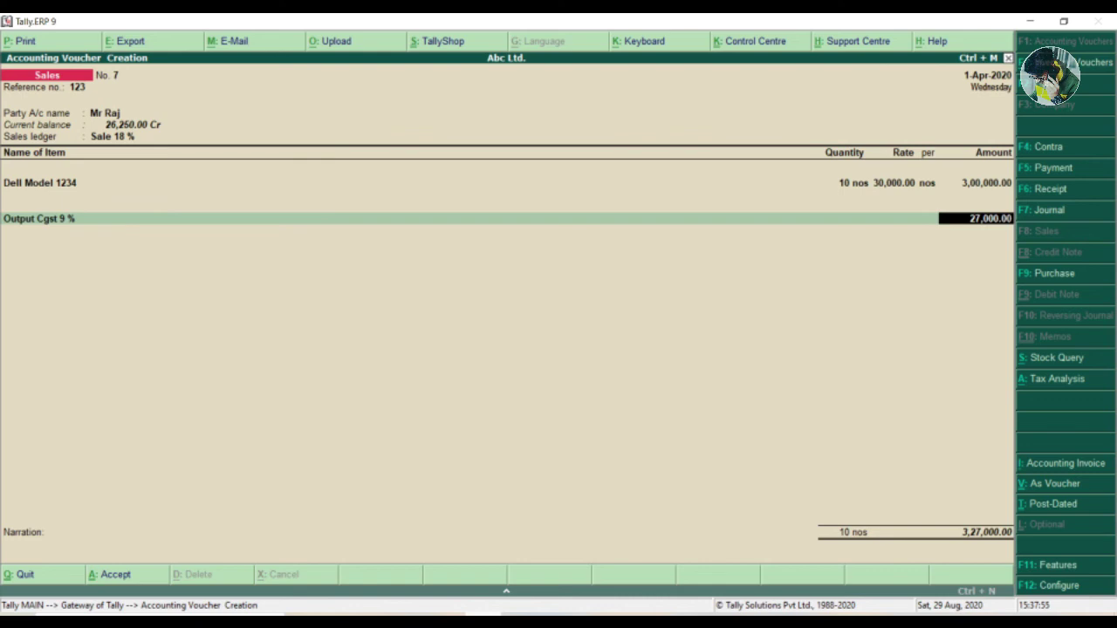
key("Return")
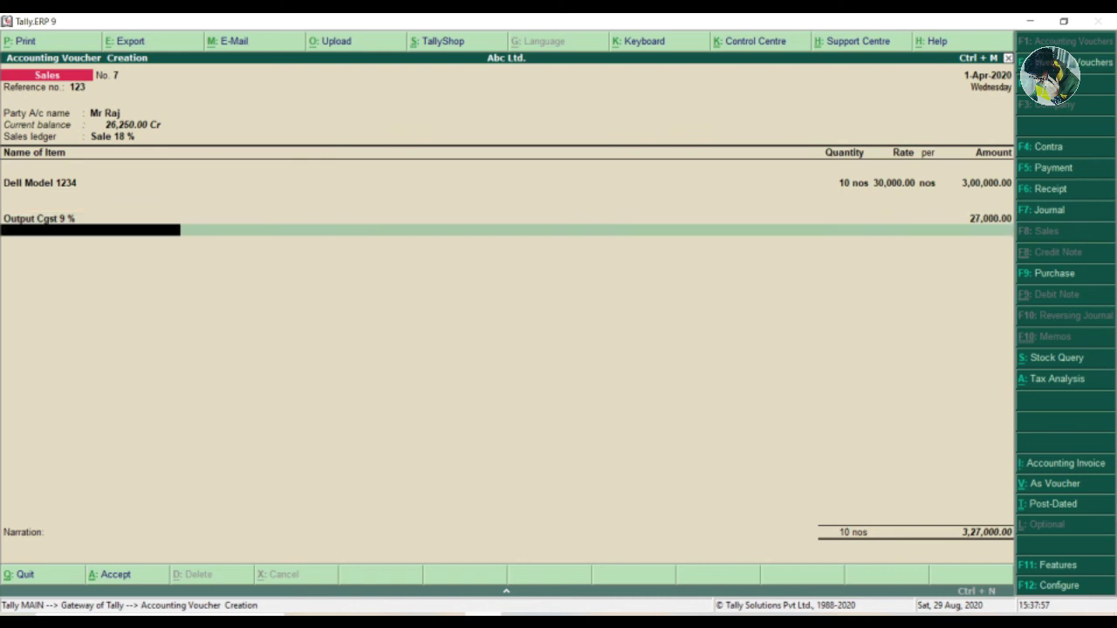
Step: Add the Output Sgst 9 % ledger with its calculated amount and finish the tax ledger list
type("Out")
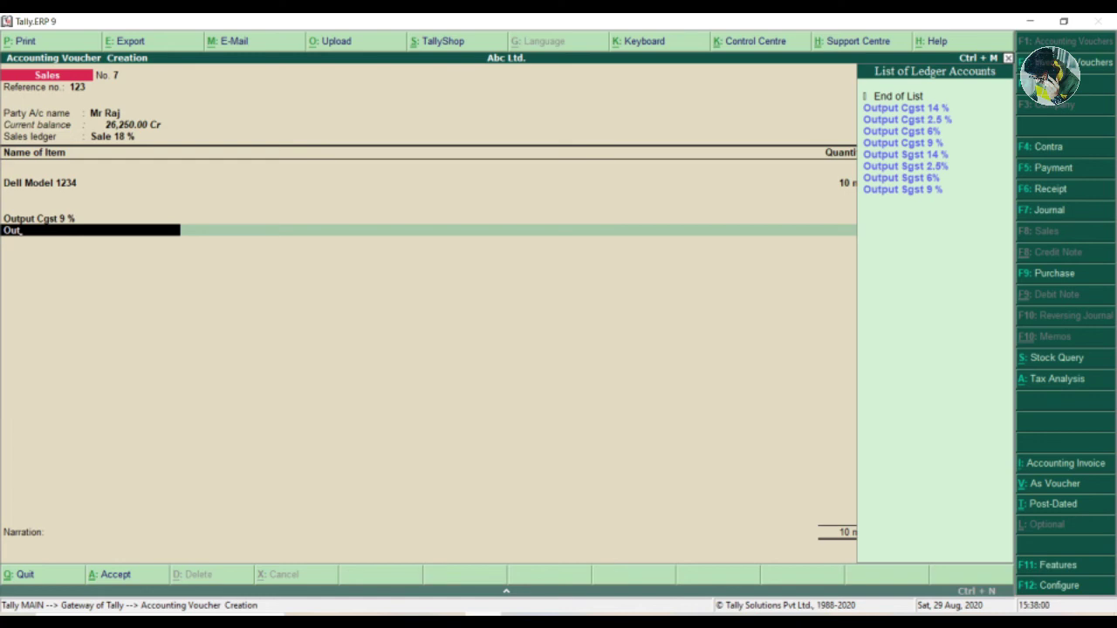
key("Up")
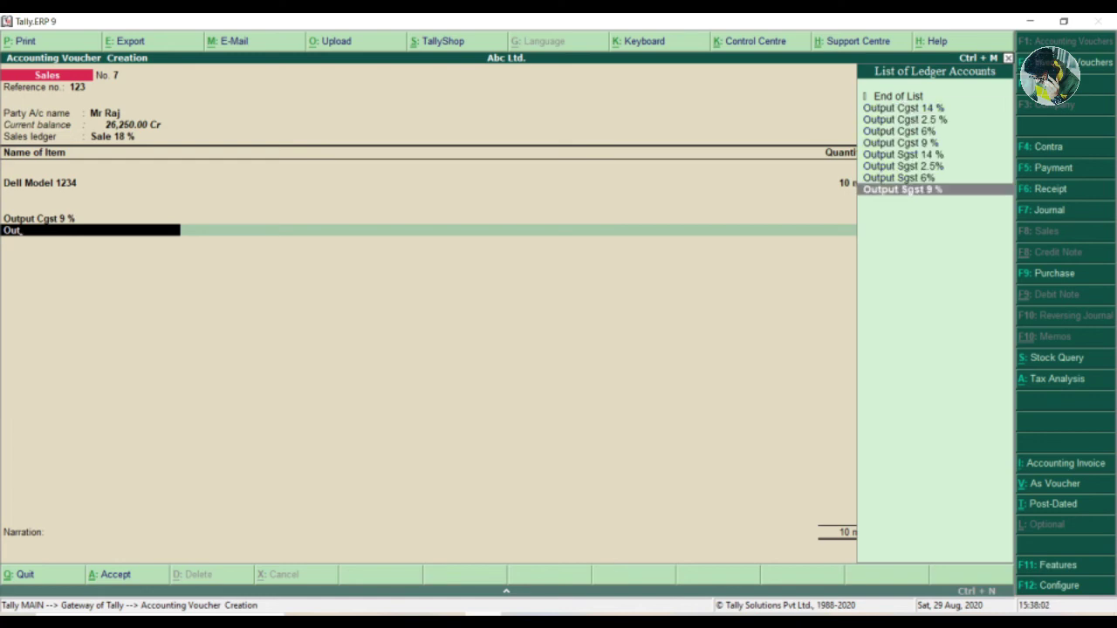
key("Return")
key("Return")
key("Return")
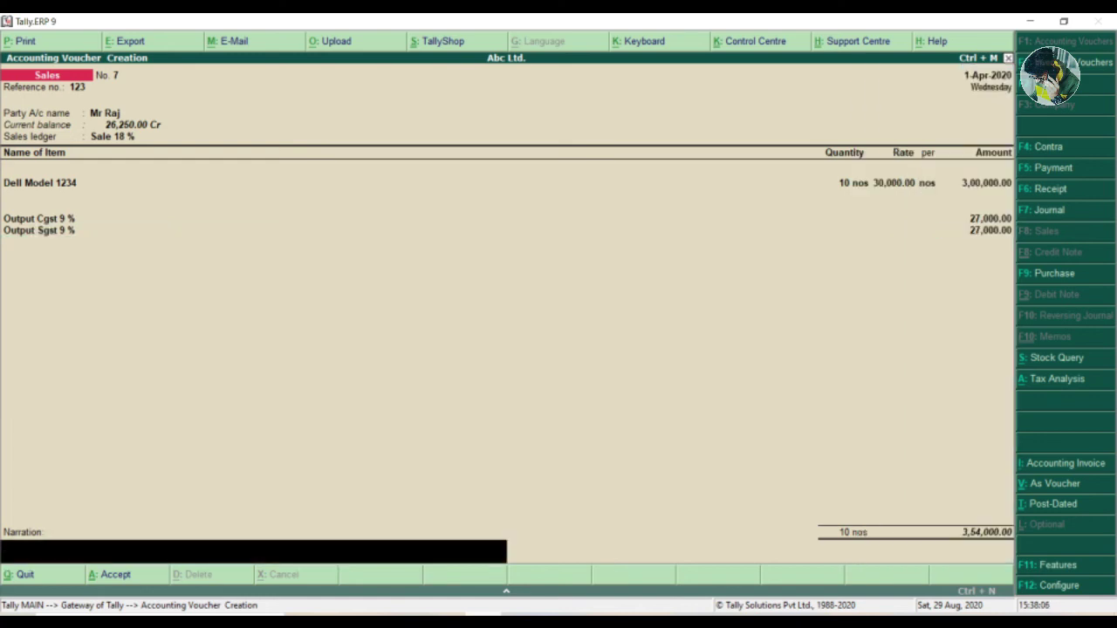
Step: Enter a narration about the sale of 10 computers to the customer, save the voucher, and reopen it briefly for review
type("sale to mr raj 10 computers")
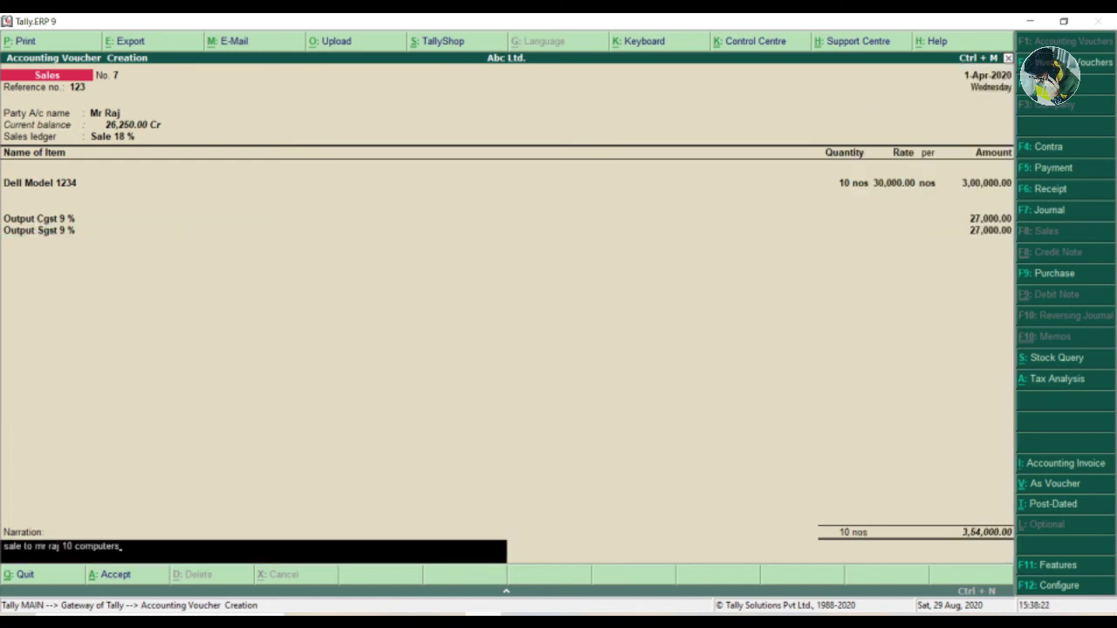
key("ctrl+a")
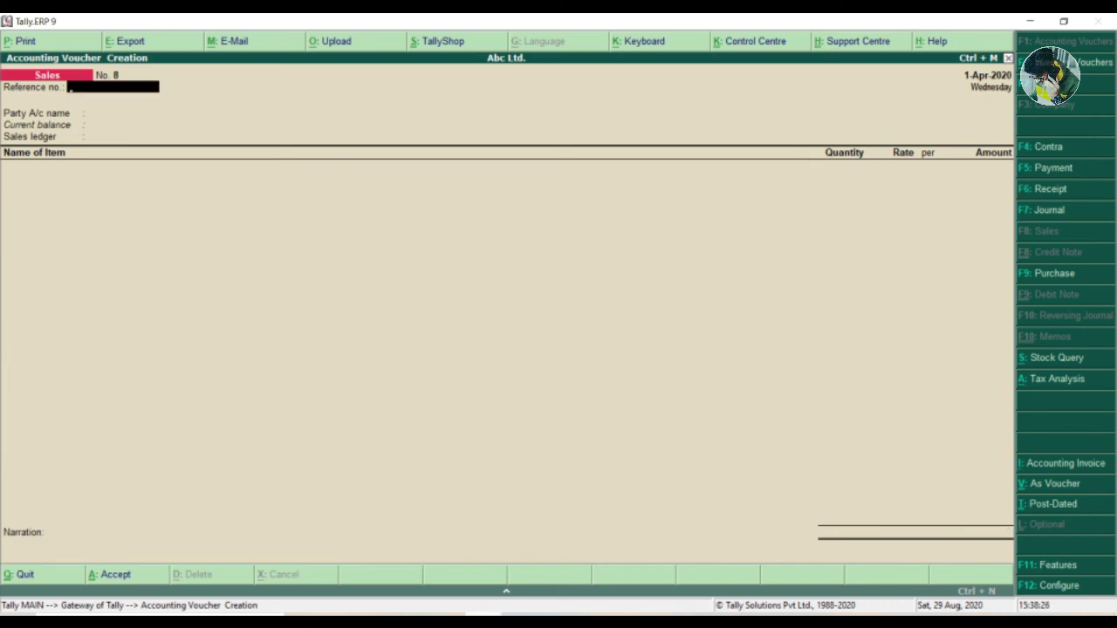
key("Page_Up")
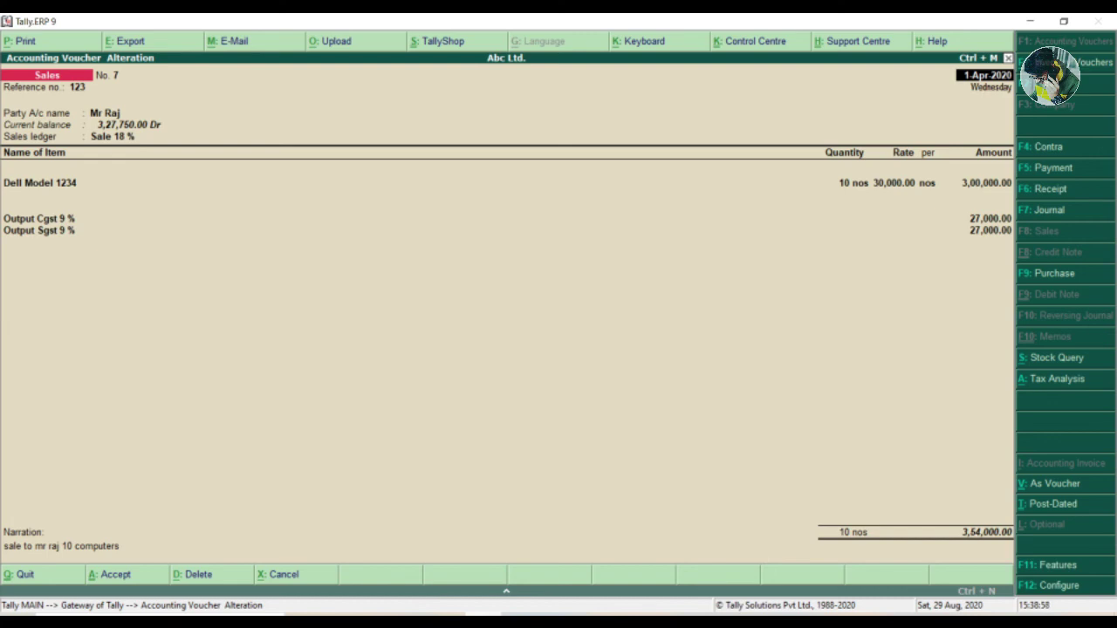
key("Escape")
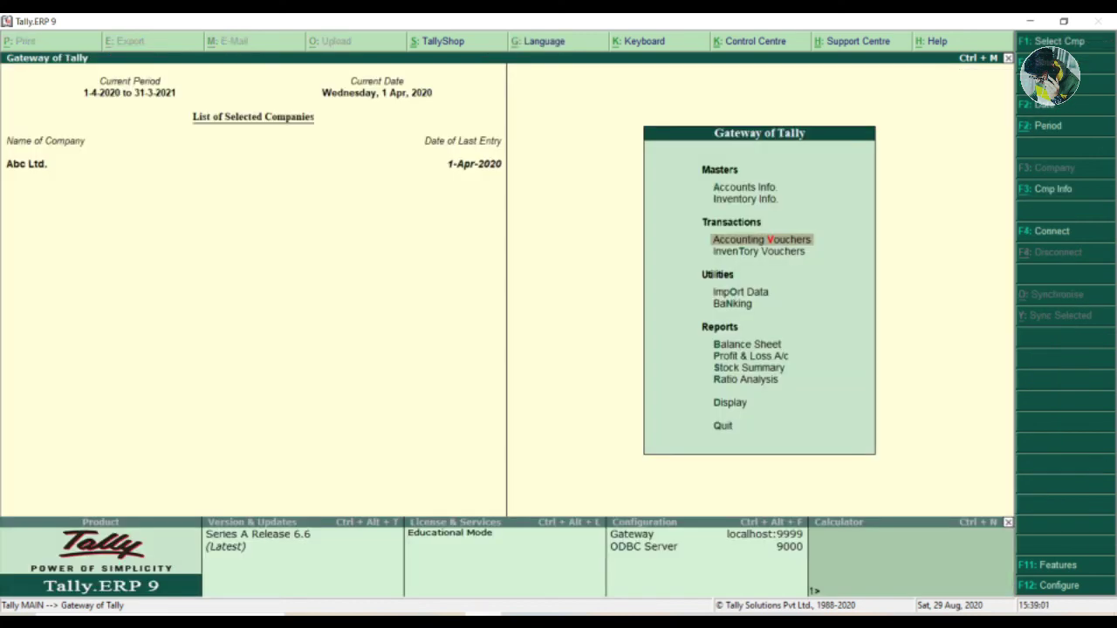
Step: Create a single stock group named Food under Primary, save it, and leave the inventory masters
key("Up")
key("Return")
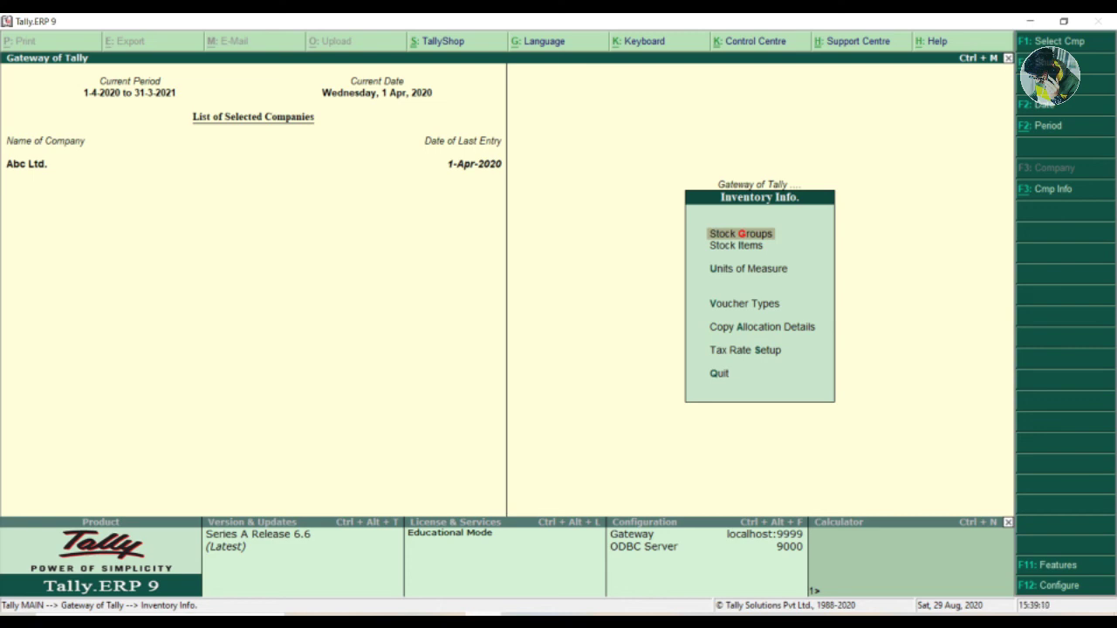
key("Down")
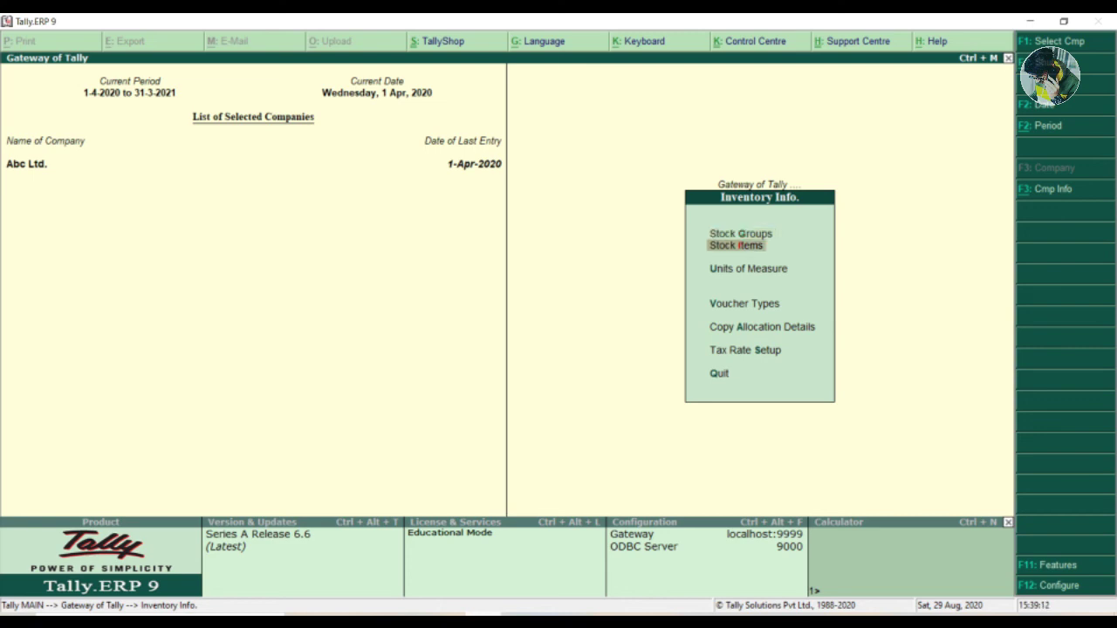
key("Up")
key("Return")
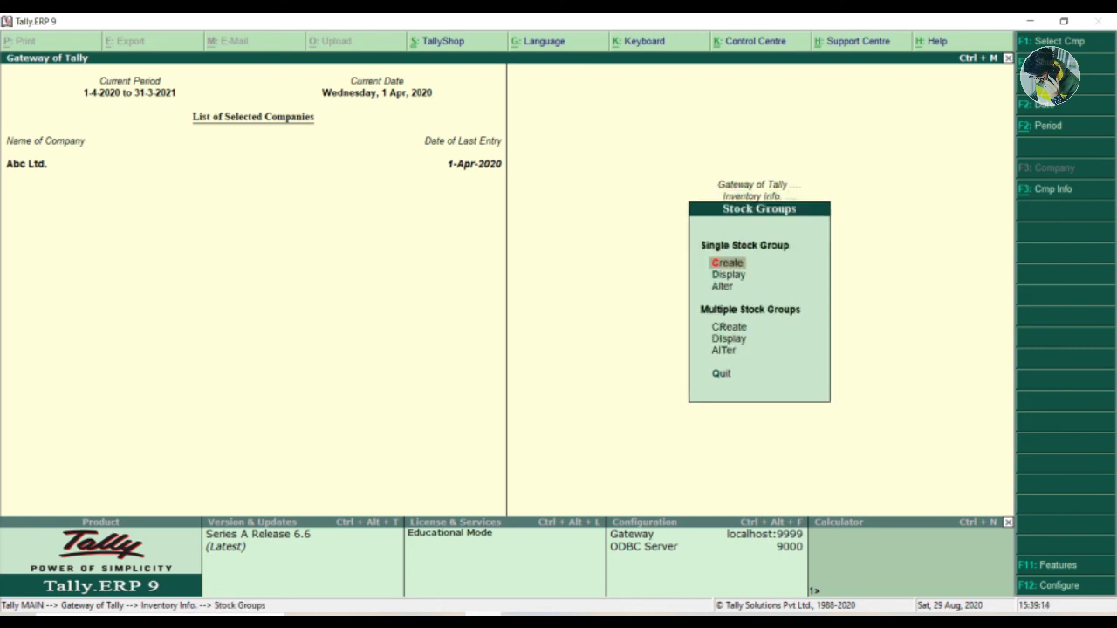
key("Return")
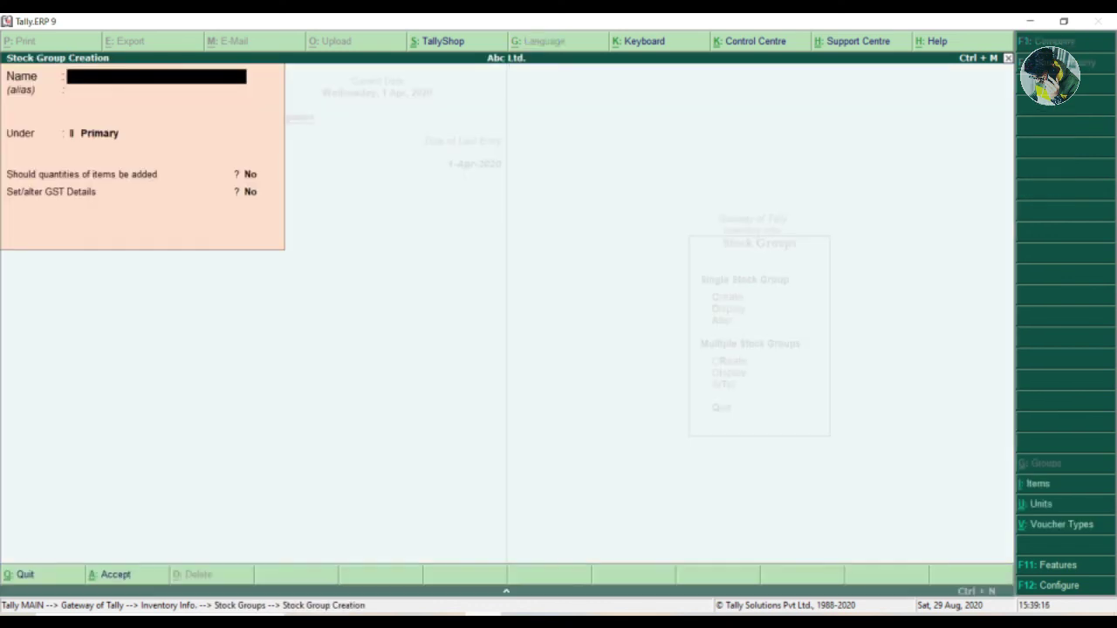
type("Food")
key("Return")
key("Return")
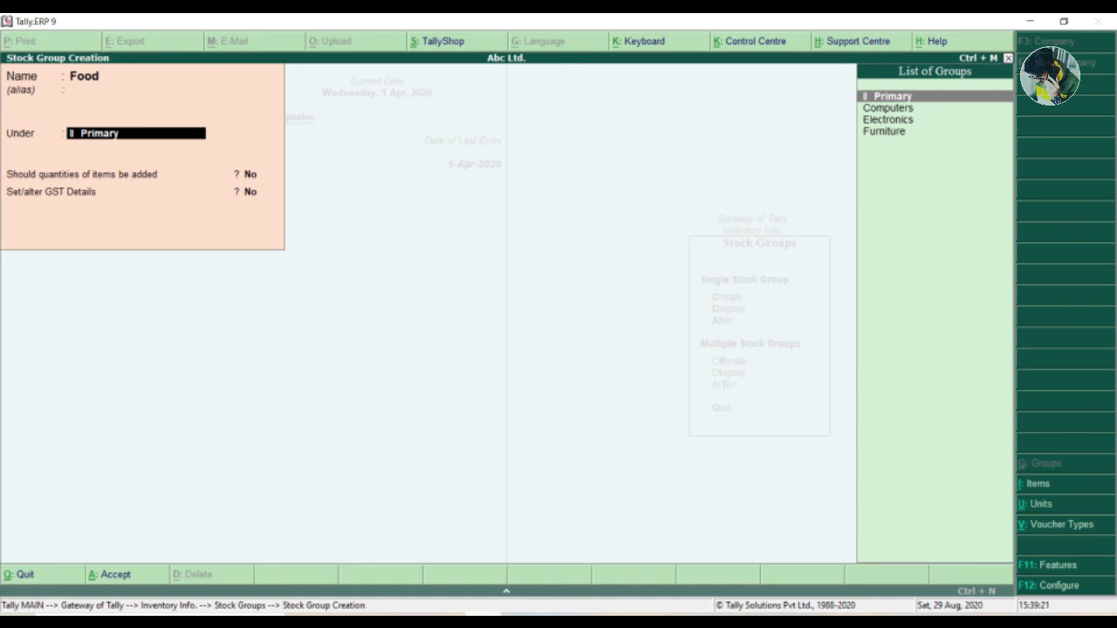
key("ctrl+a")
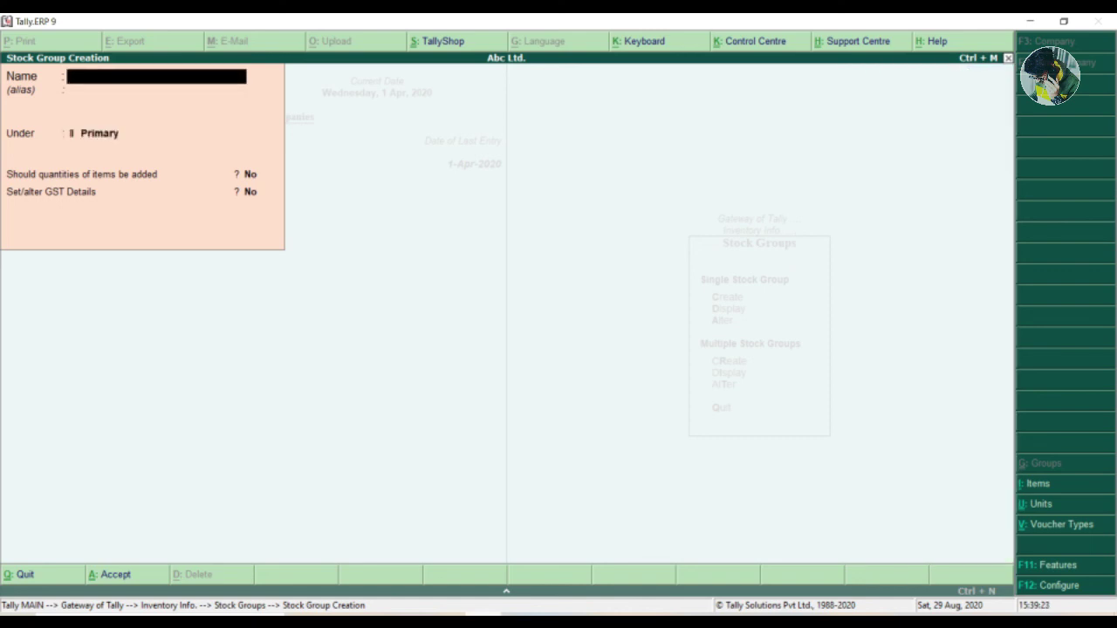
key("Escape")
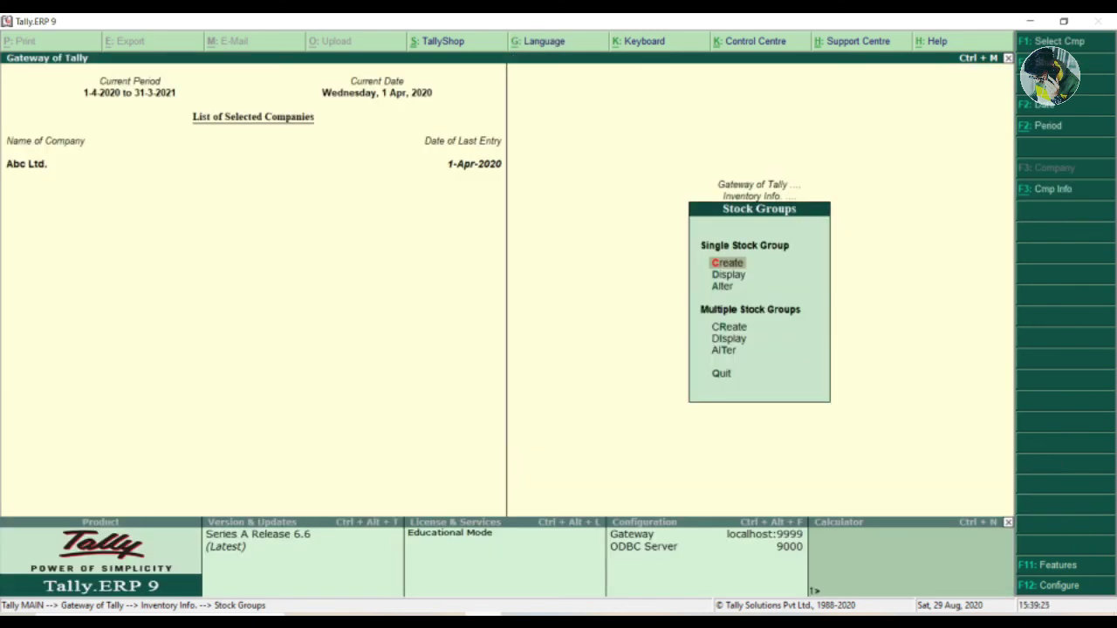
key("Escape")
key("Escape")
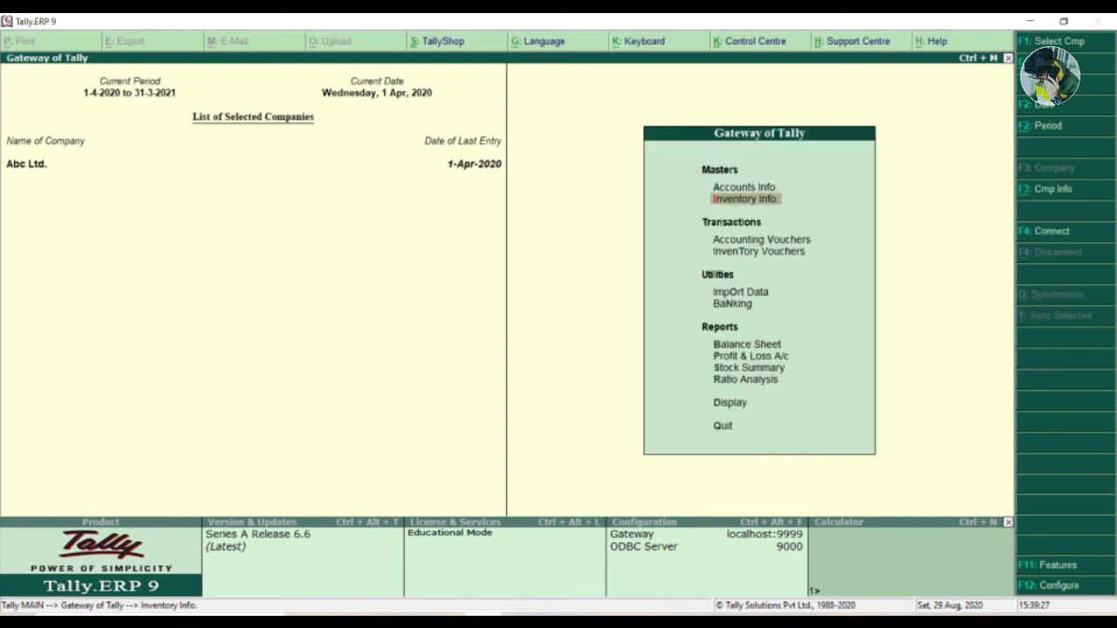
Step: Start a new single stock item in the inventory masters and name it Burger without an alias
key("Return")
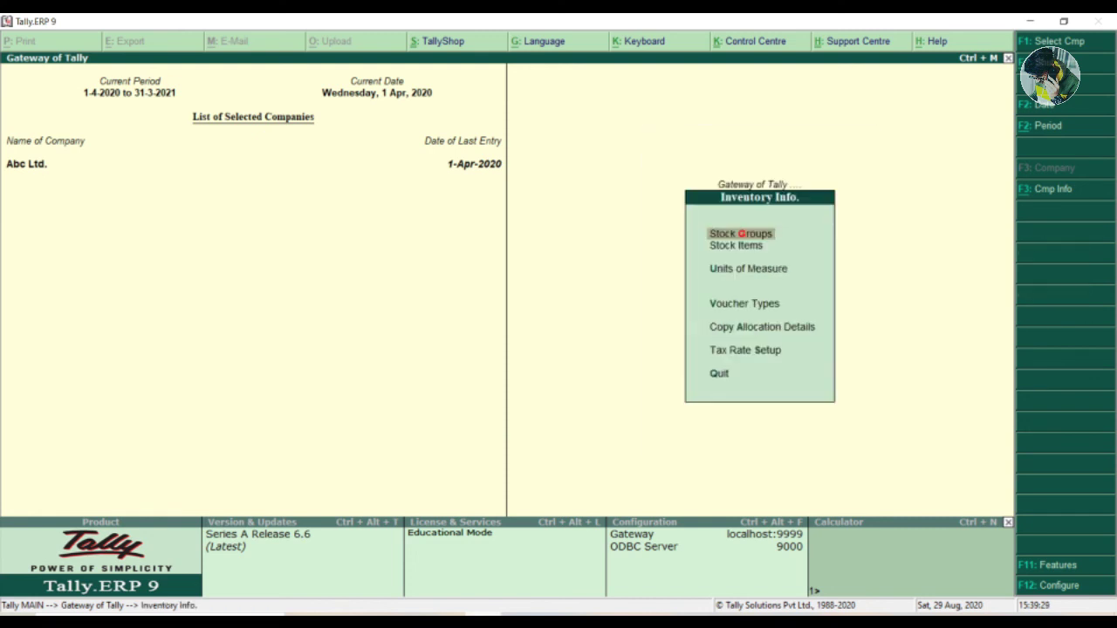
key("Down")
key("Return")
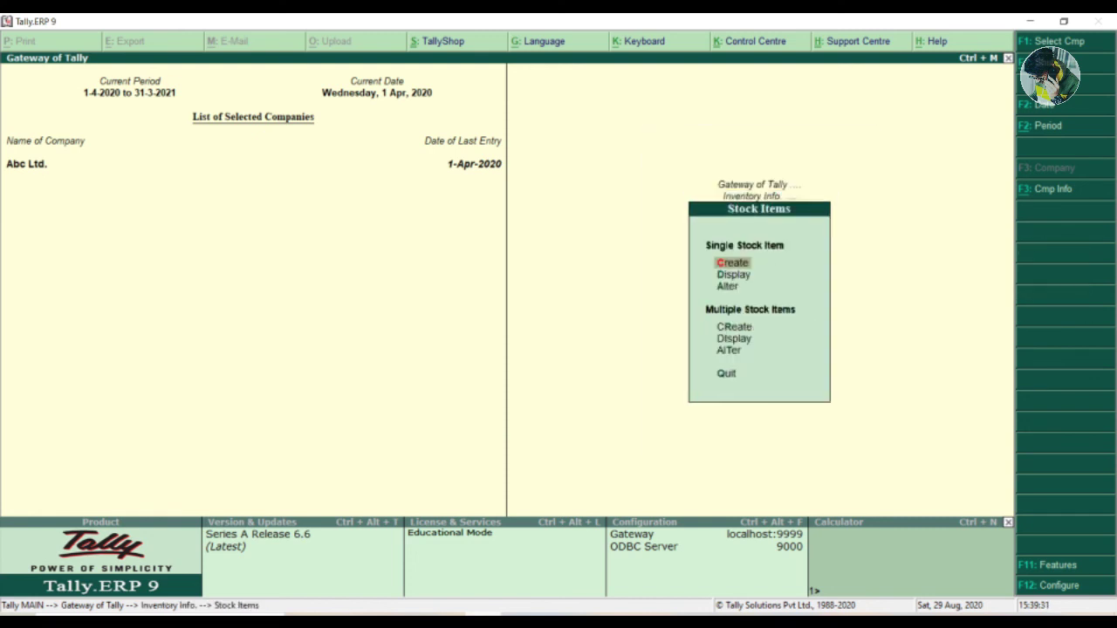
key("Return")
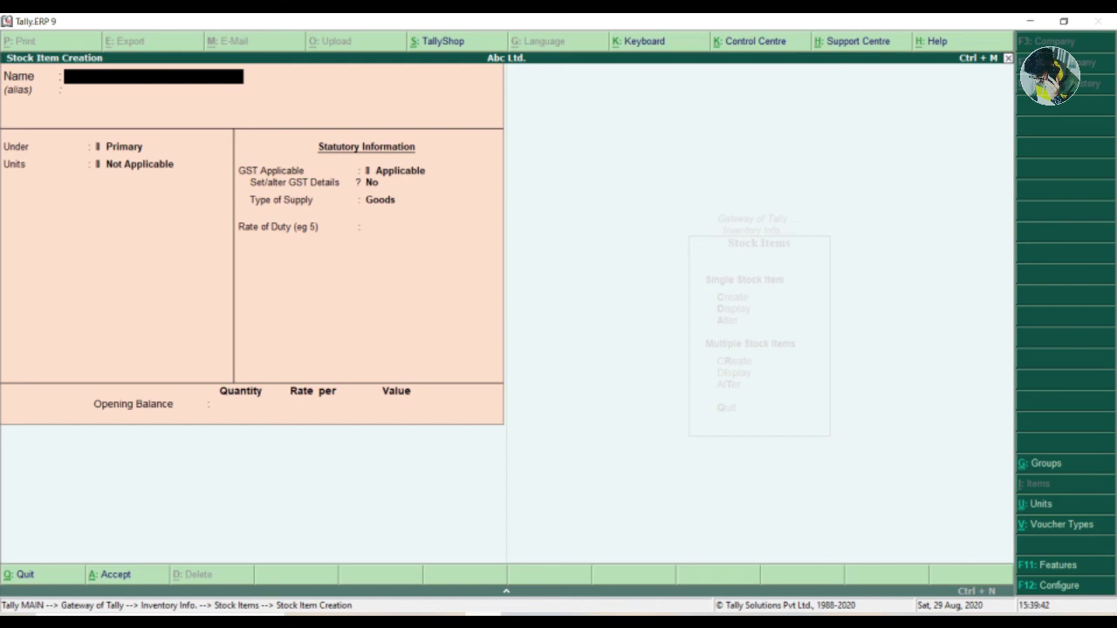
type("Burger")
key("Return")
key("Return")
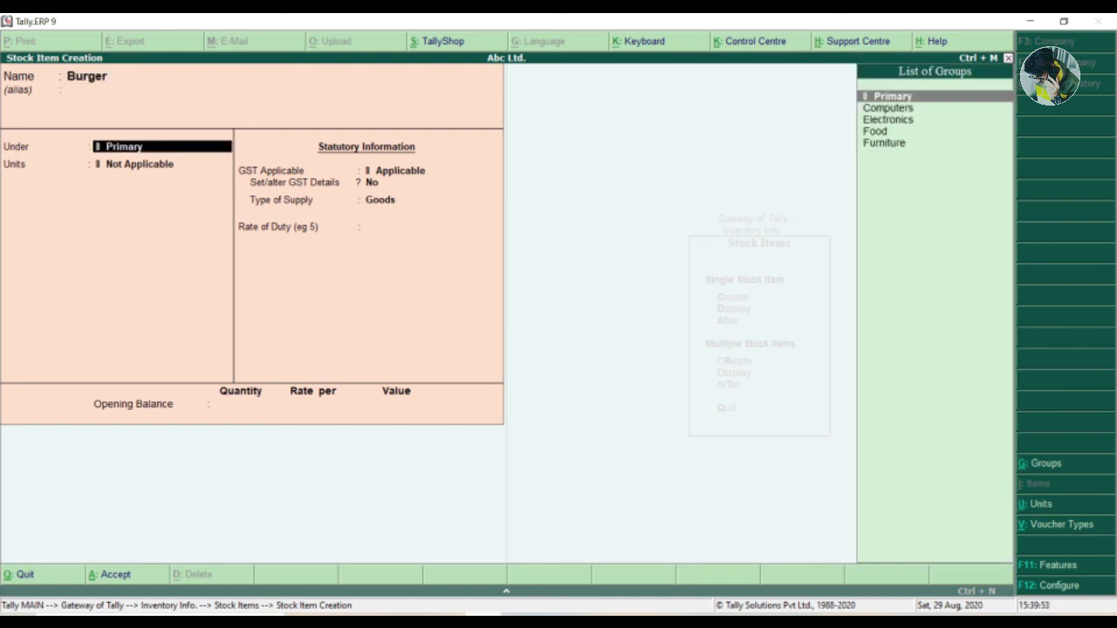
Step: Place the Burger item under the Food group with nos as its unit, and return to the Gateway of Tally
key("Down")
key("Down")
key("Down")
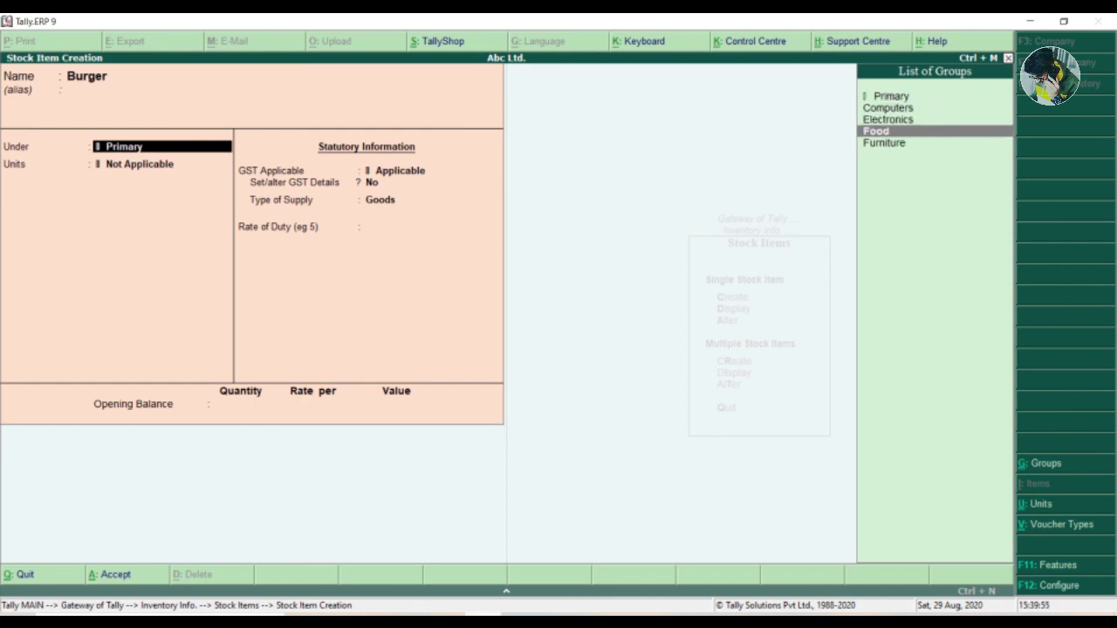
key("Return")
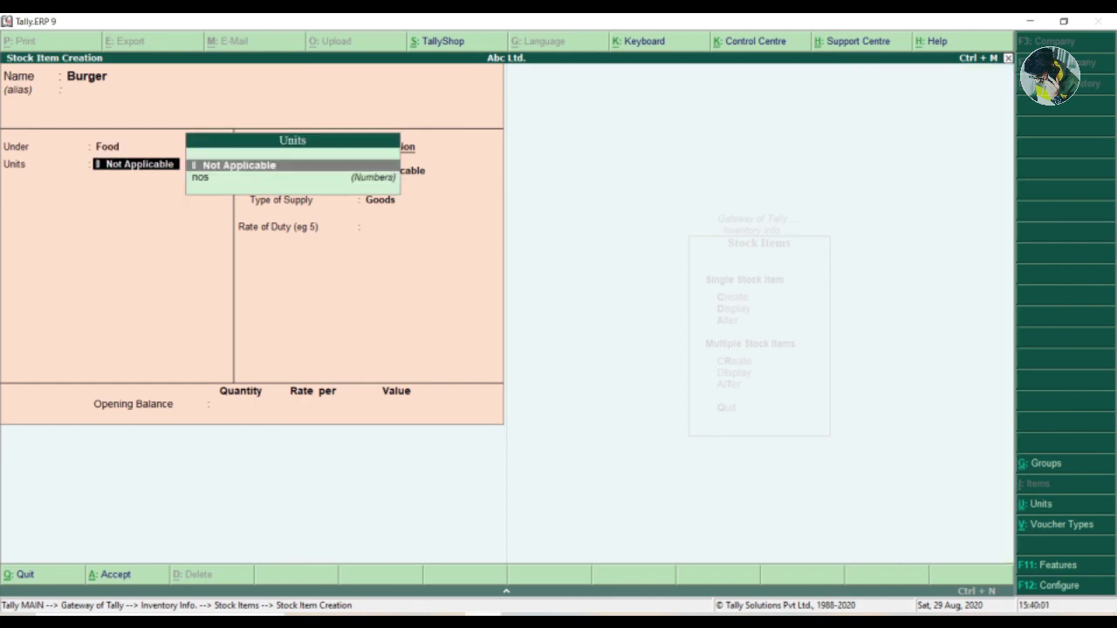
key("Down")
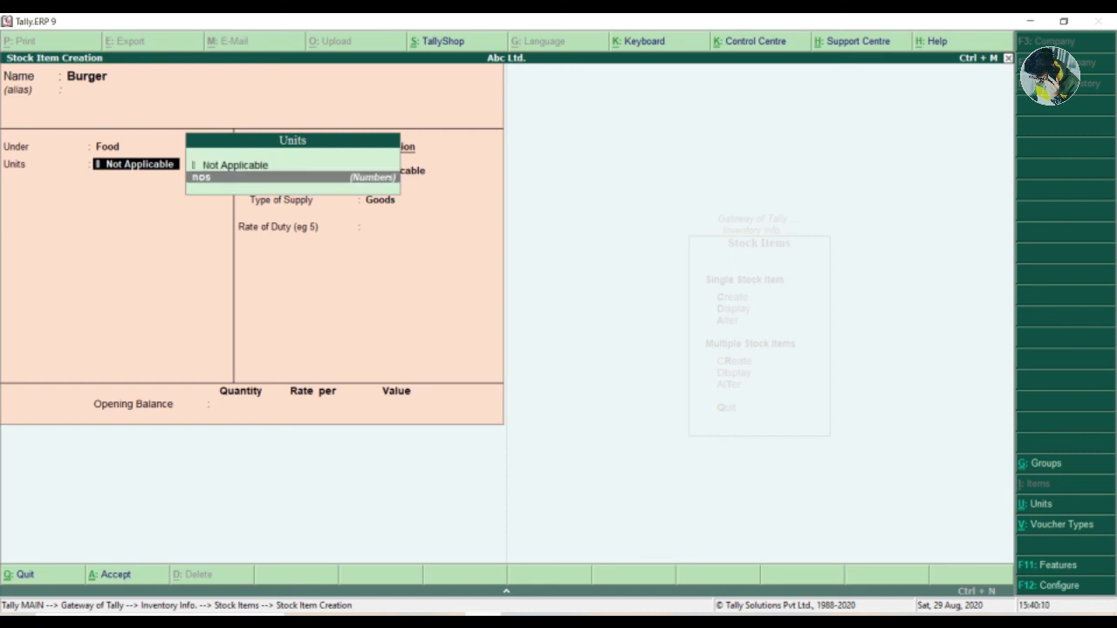
key("Return")
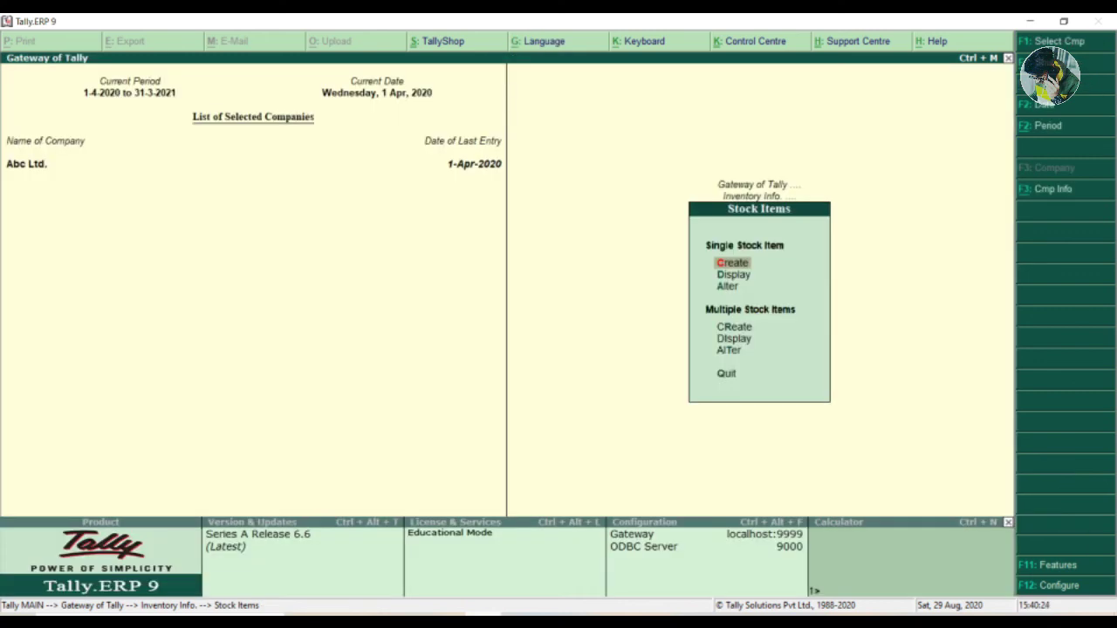
key("Escape")
key("Escape")
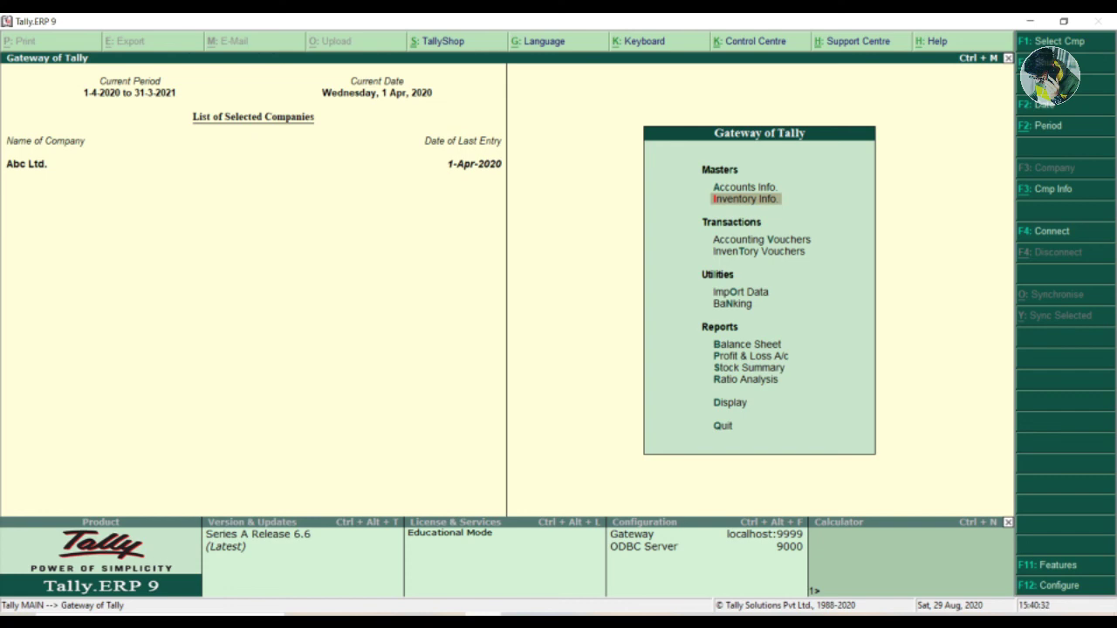
Step: Review the accounting features of the company and close them
key("F11")
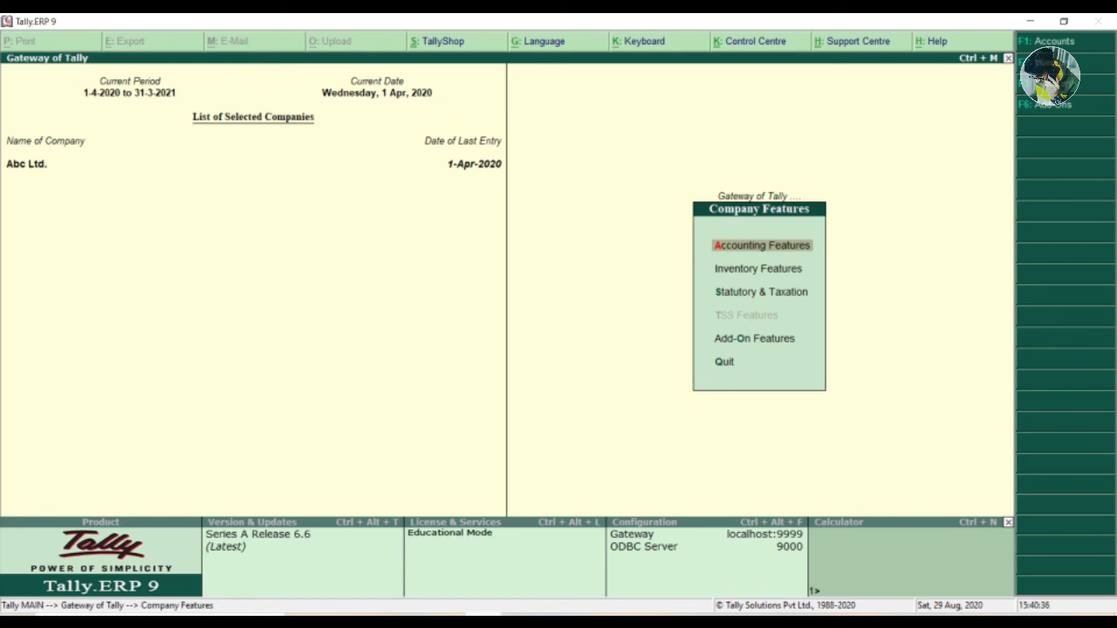
key("Return")
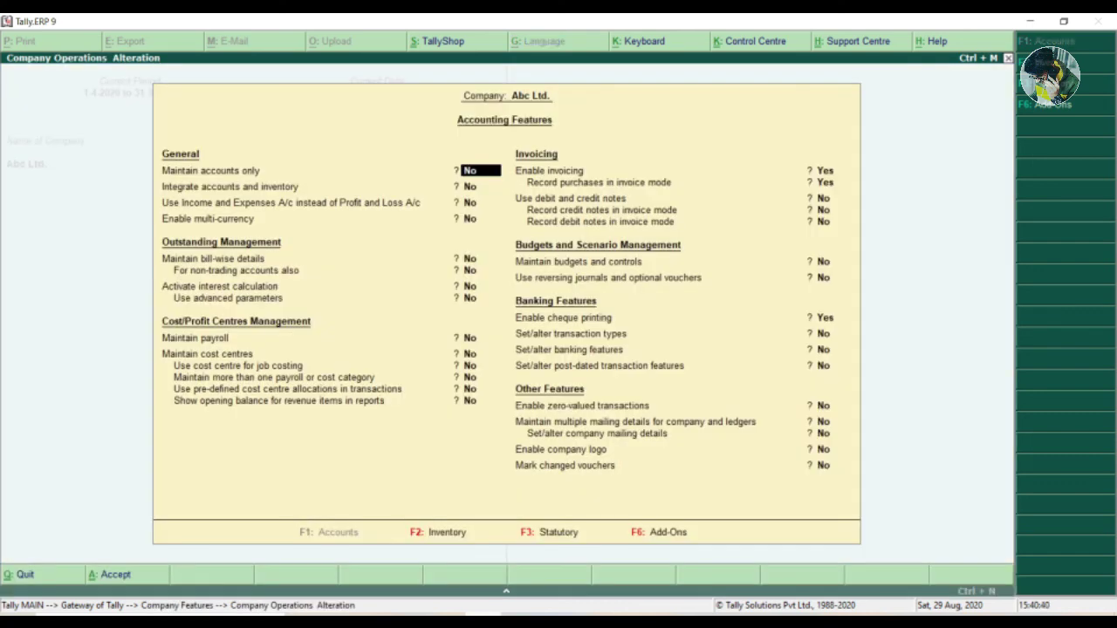
key("Escape")
key("Escape")
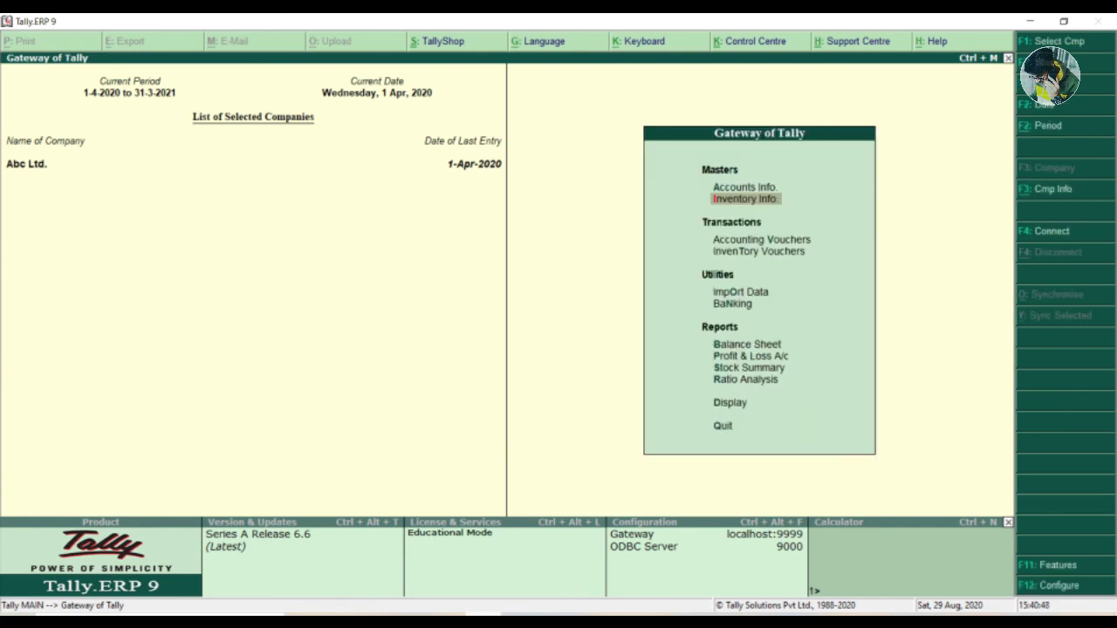
Step: Open the inventory masters again from the Gateway of Tally
key("Return")
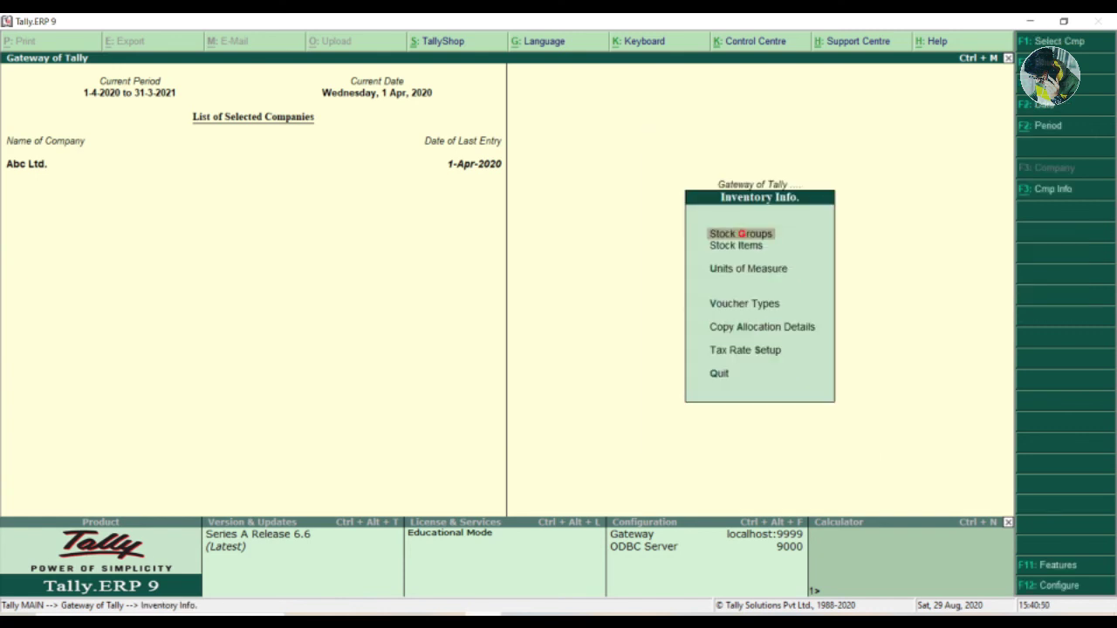